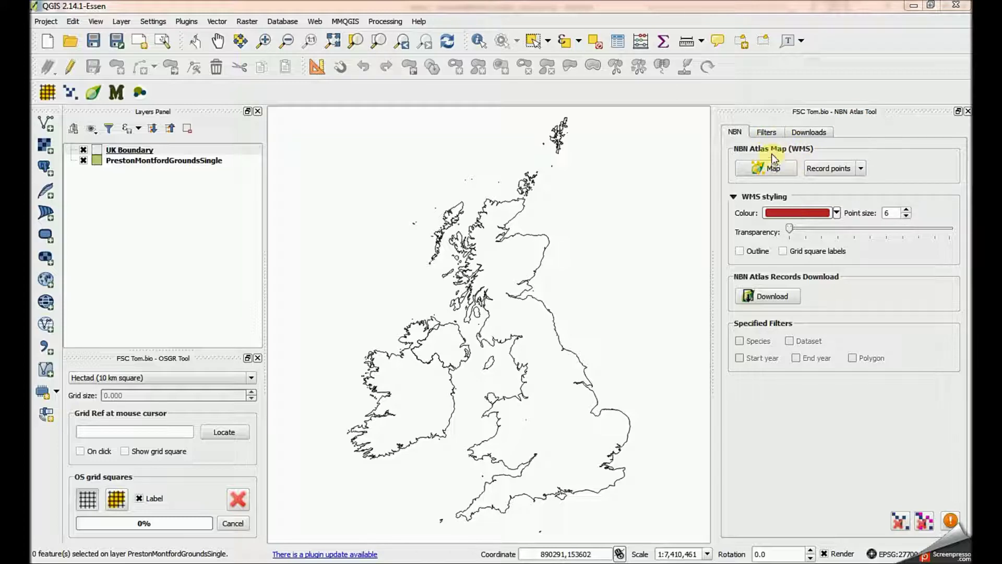
- Search NBN Atlas for 'bombus', pick Bombus (Pyrobombus) hypnorum, and map its UK records as WMS
left_click(766, 132)
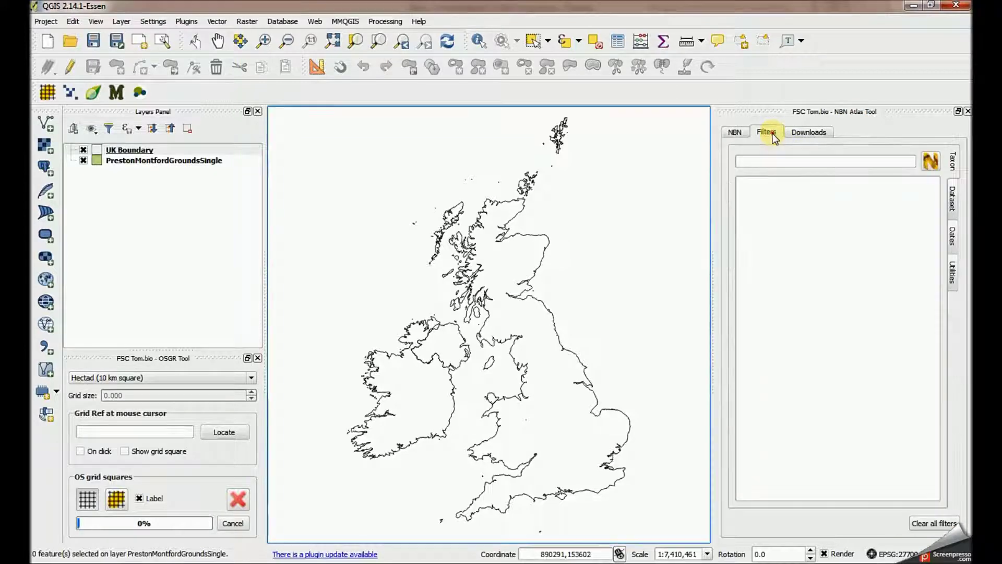
left_click(793, 159)
type("bombus")
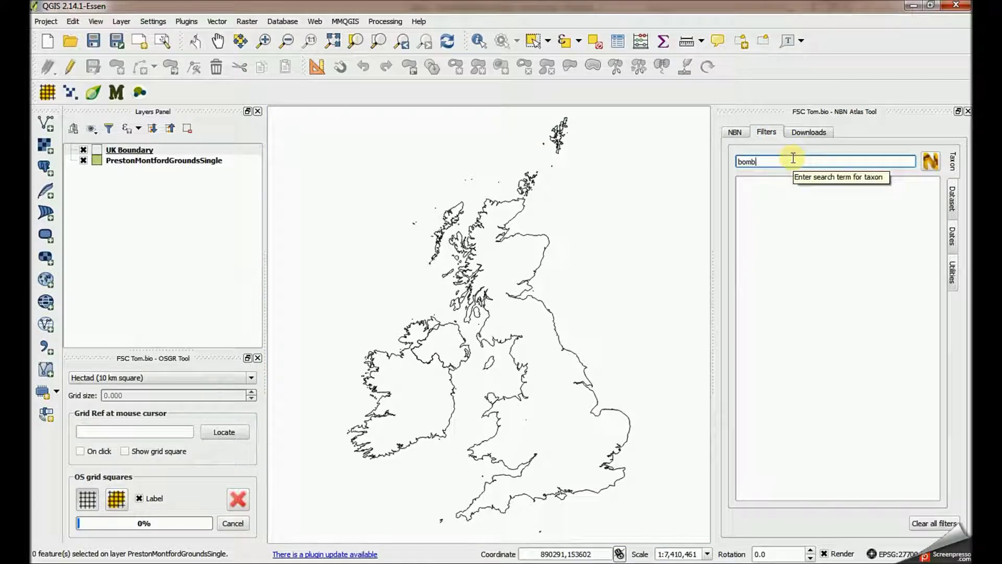
left_click(928, 160)
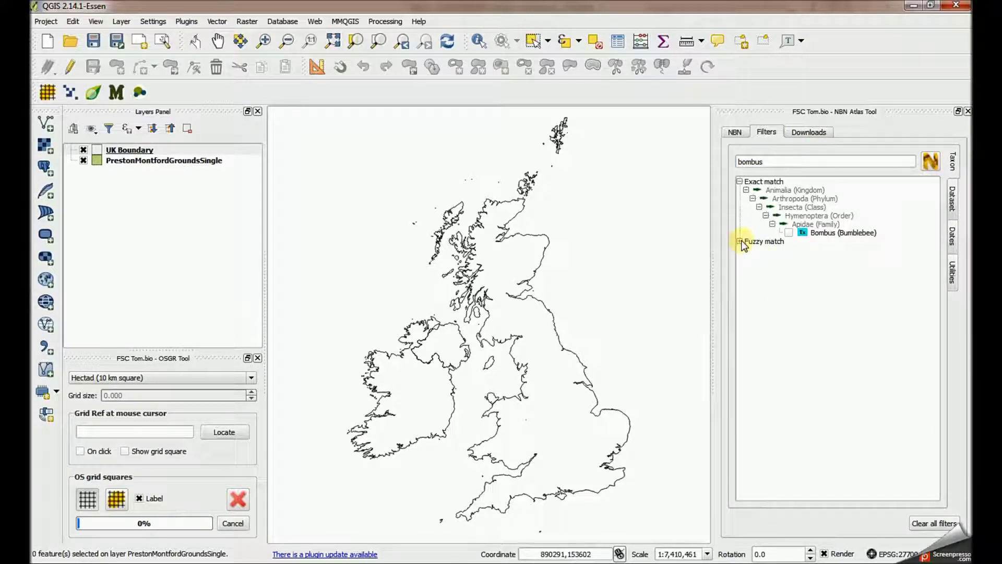
left_click(739, 241)
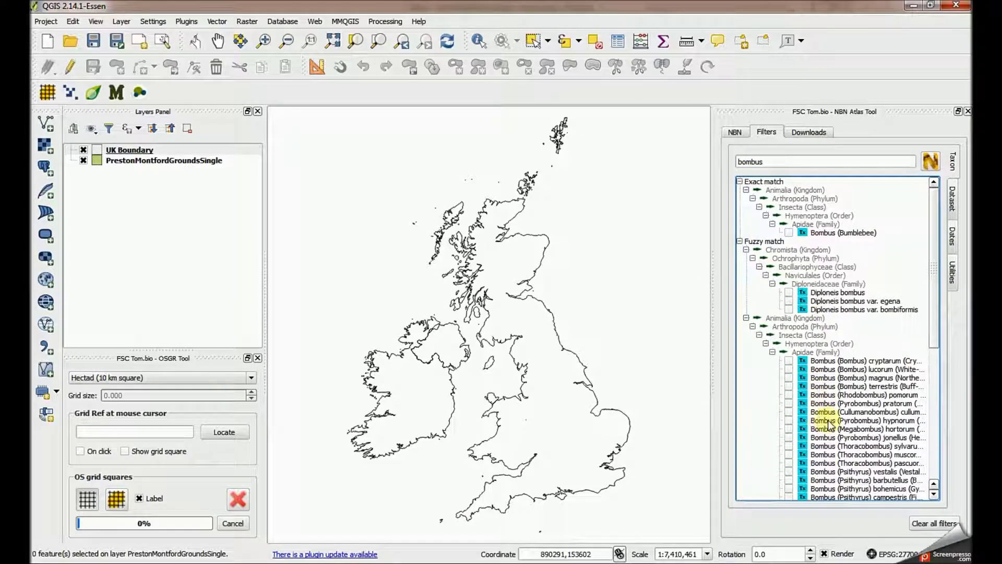
left_click(789, 420)
left_click(736, 130)
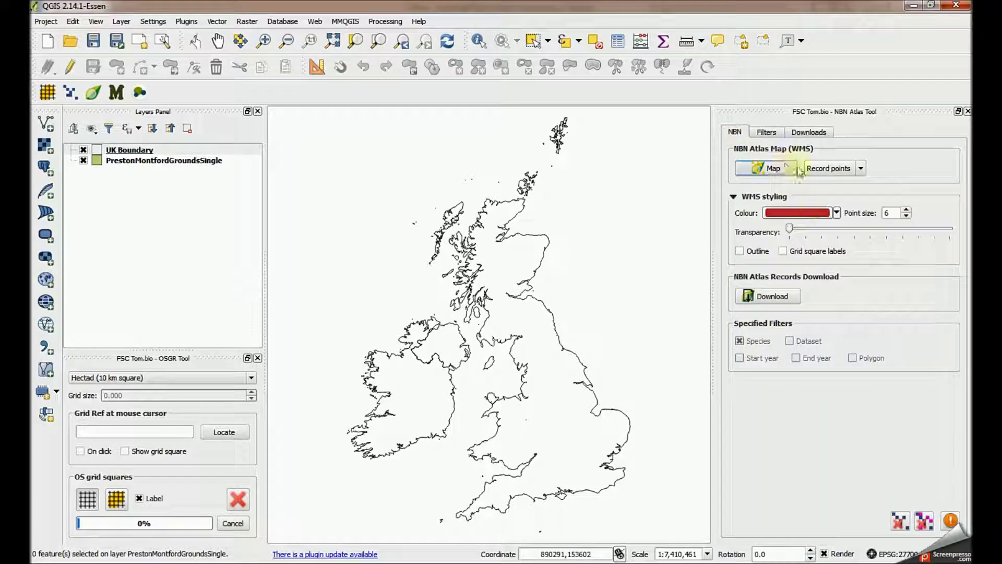
left_click(778, 171)
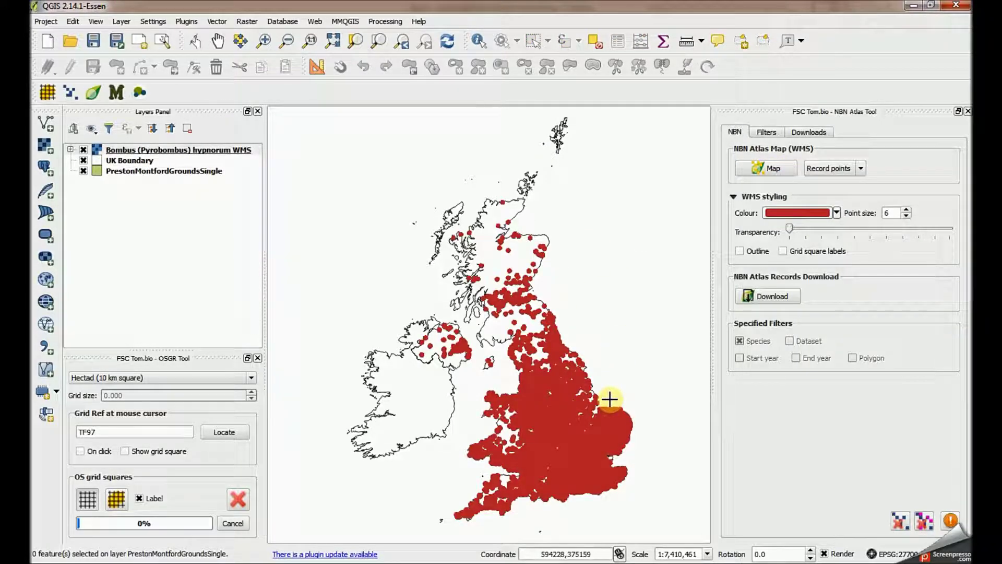
- Add the Bumblebee Conservation Trust's BeeWalk dataset as a dataset filter alongside the species
left_click(770, 135)
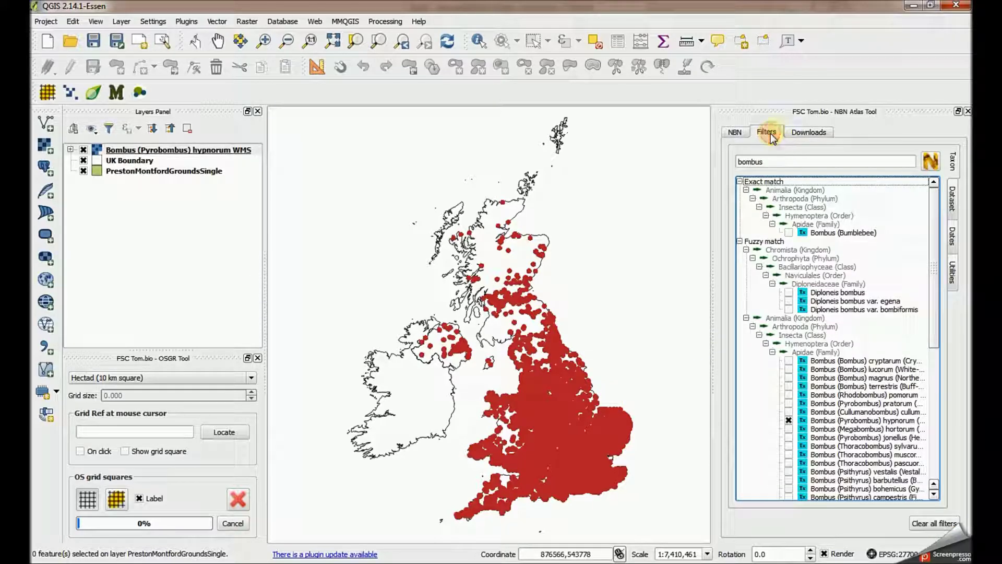
left_click(954, 201)
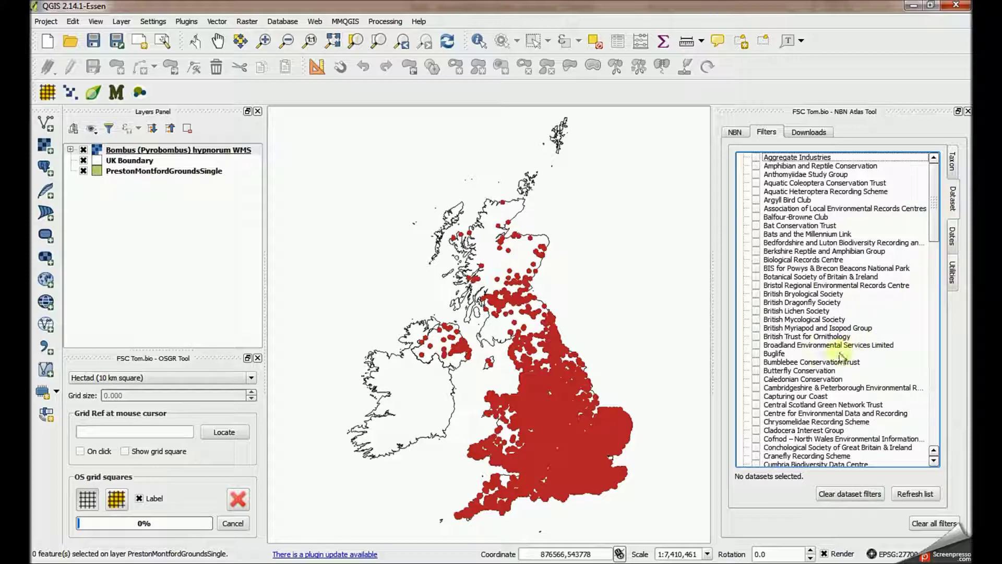
double_click(804, 362)
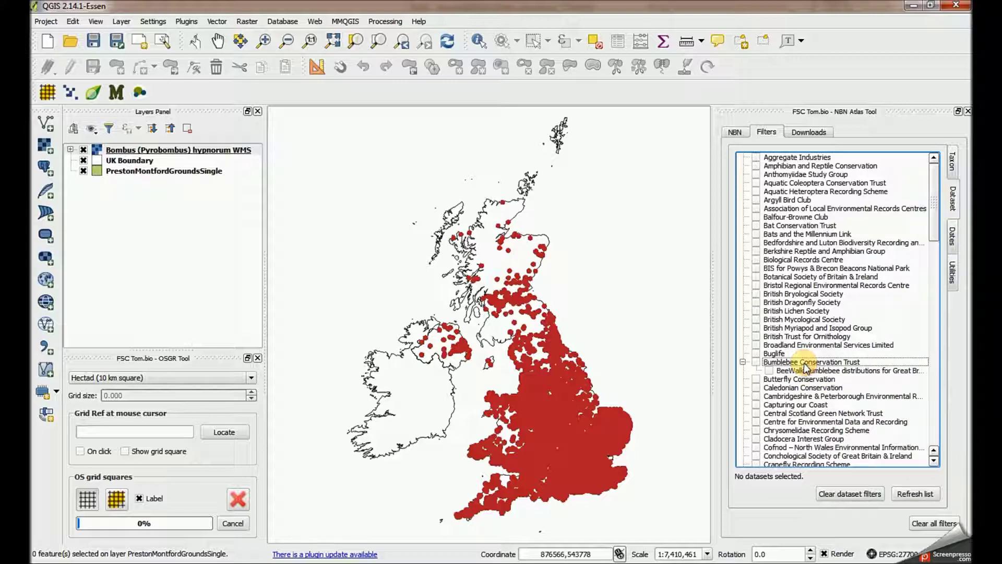
left_click(770, 370)
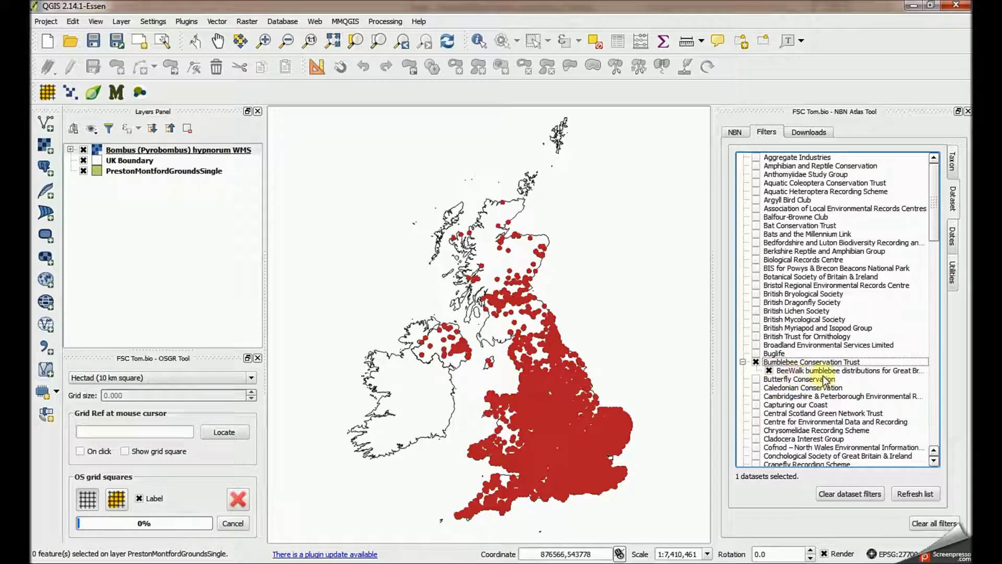
left_click(735, 132)
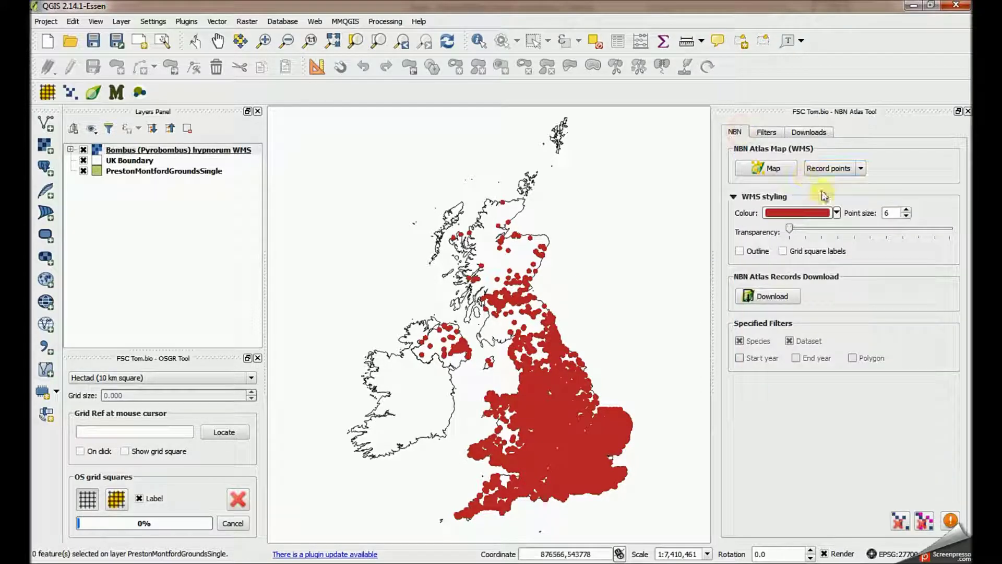
- Map the BeeWalk-filtered records as green points and widen the Layers panel to show full names
left_click(837, 212)
left_click(772, 259)
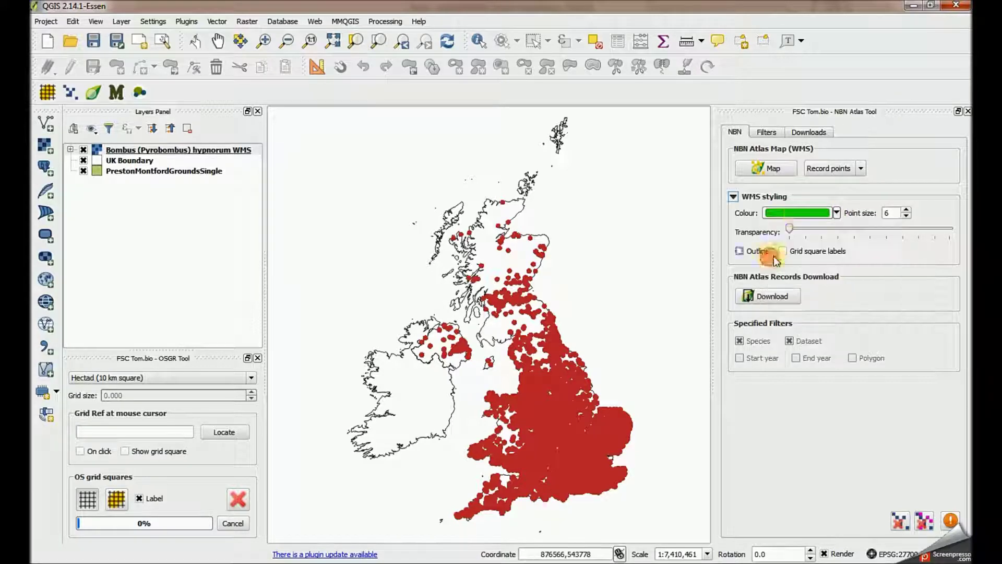
left_click(775, 167)
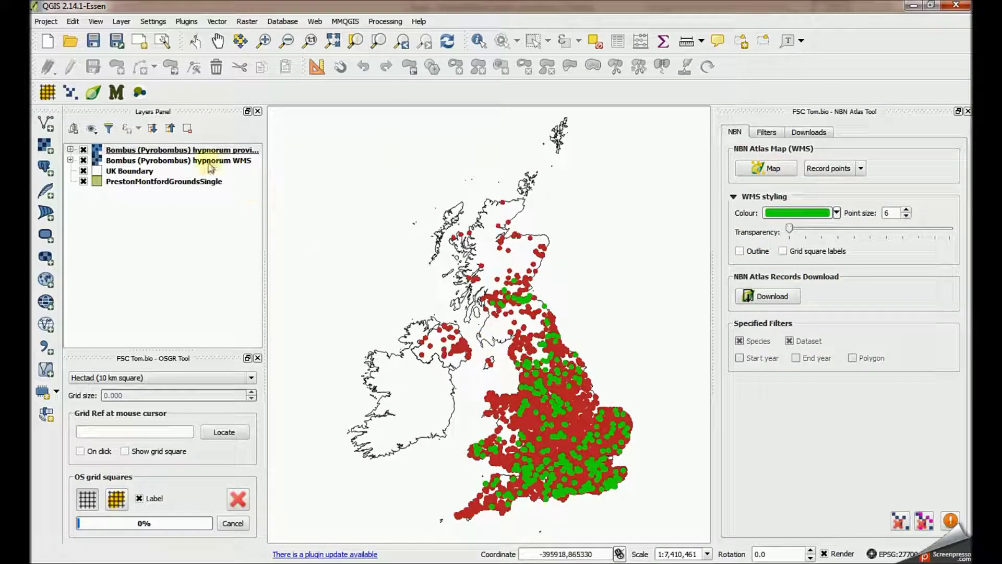
left_click_drag(264, 246, 327, 248)
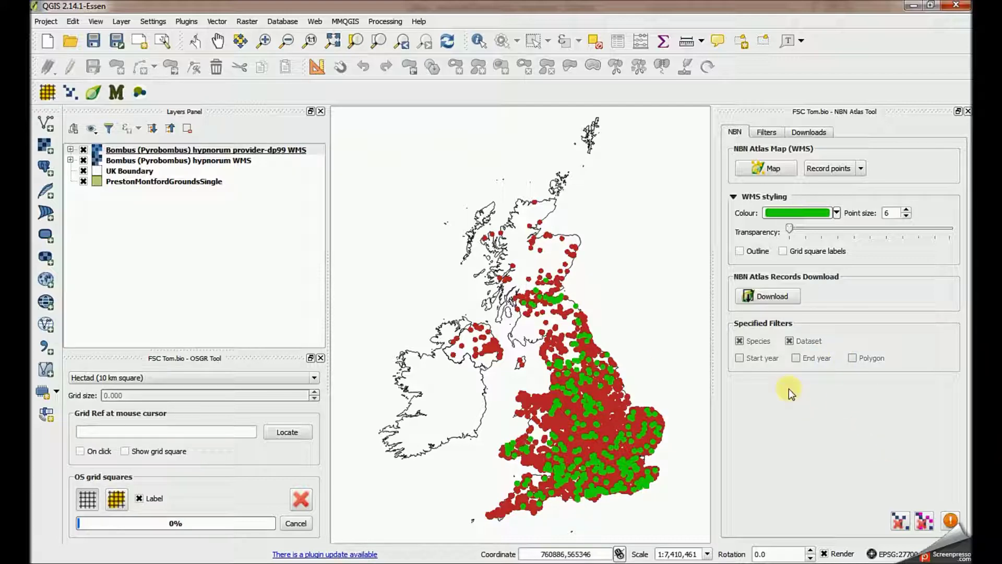
- Remove the BeeWalk layer and swap the Bumblebee Conservation Trust filter for all Merseyside BioBank datasets
left_click(903, 524)
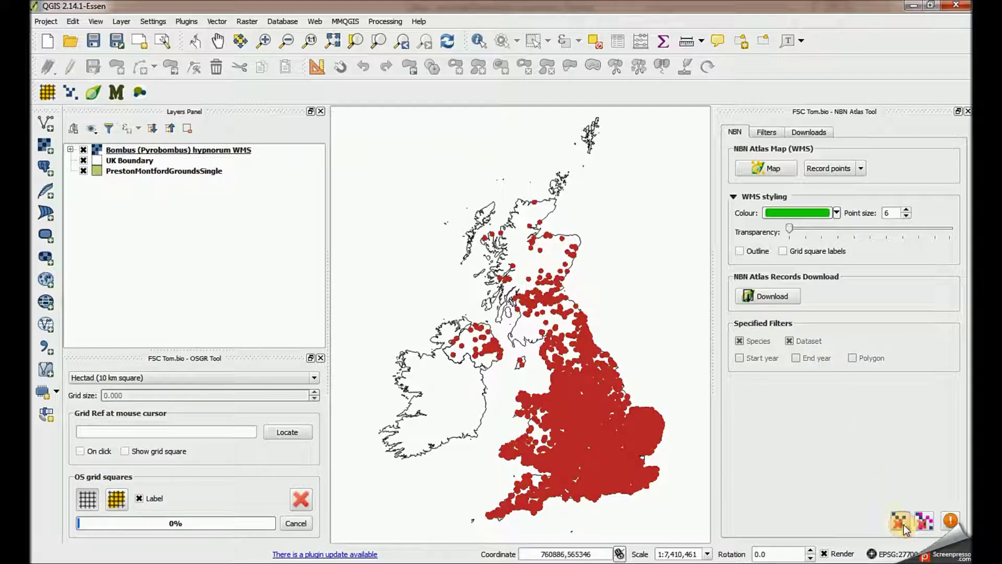
left_click(775, 133)
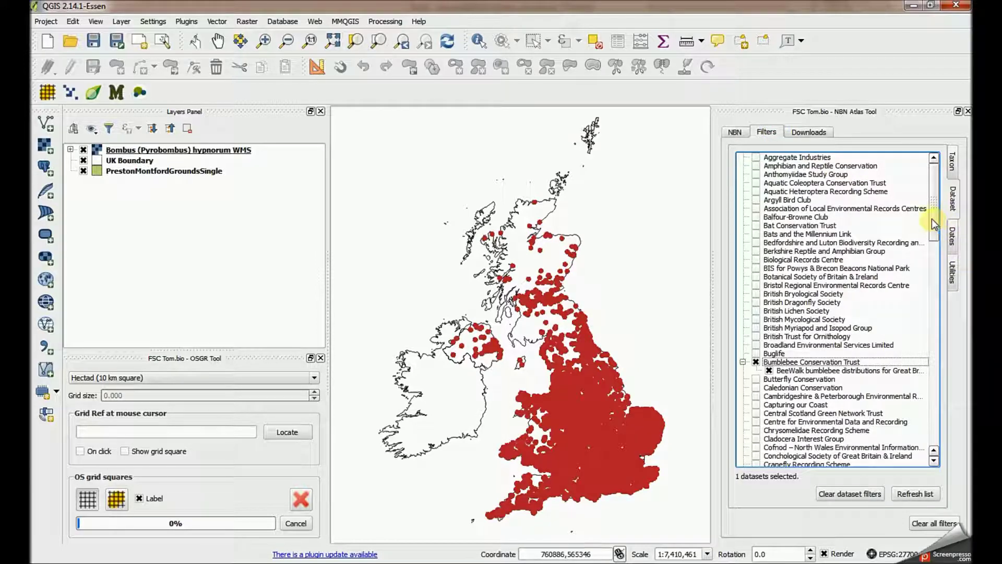
left_click_drag(932, 218, 935, 252)
left_click(755, 233)
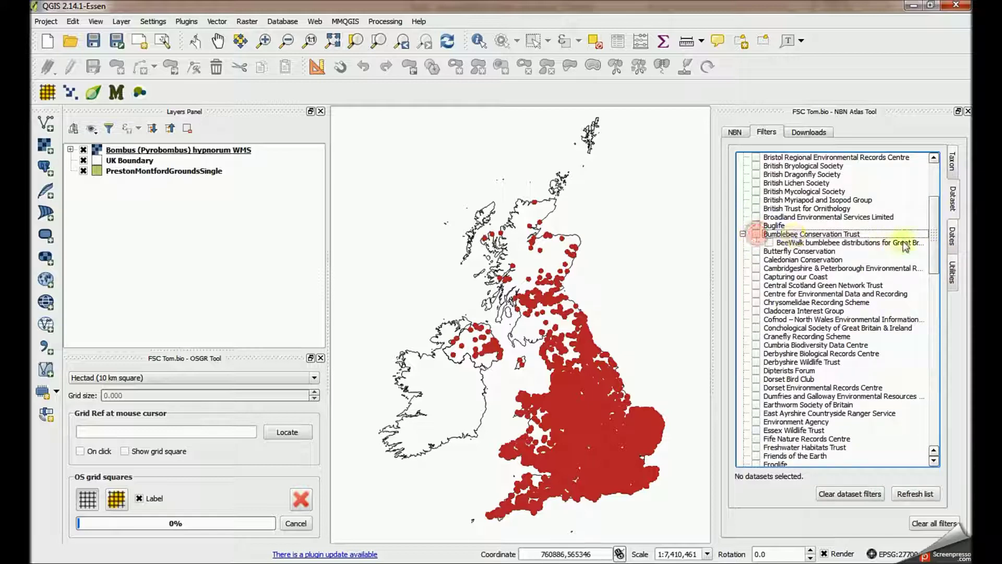
left_click_drag(934, 224, 934, 325)
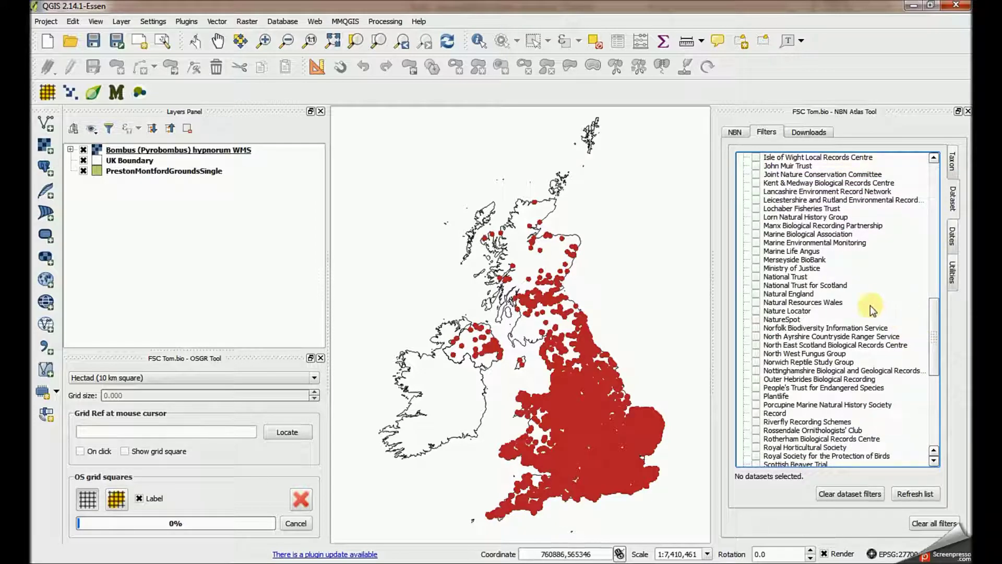
double_click(795, 260)
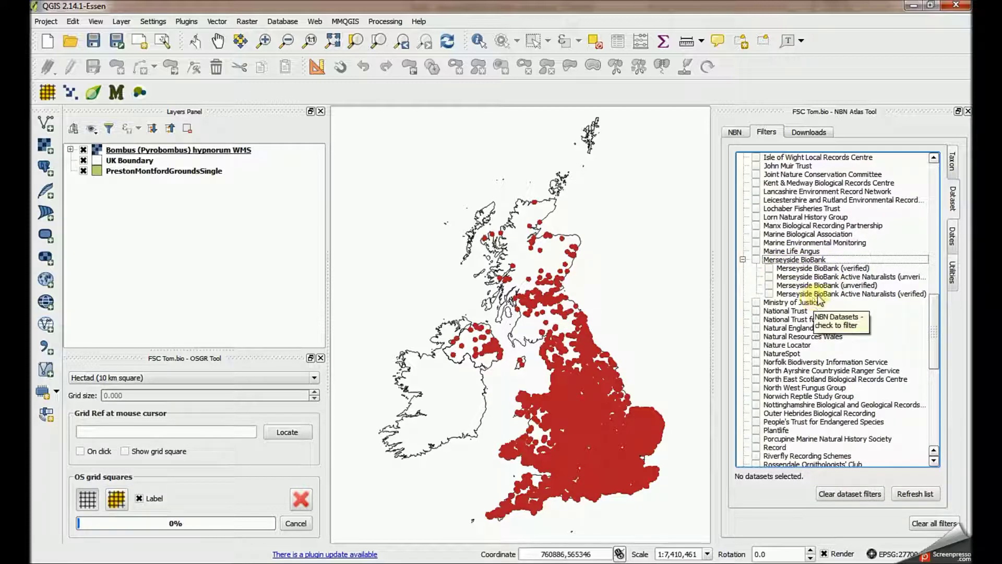
left_click(757, 260)
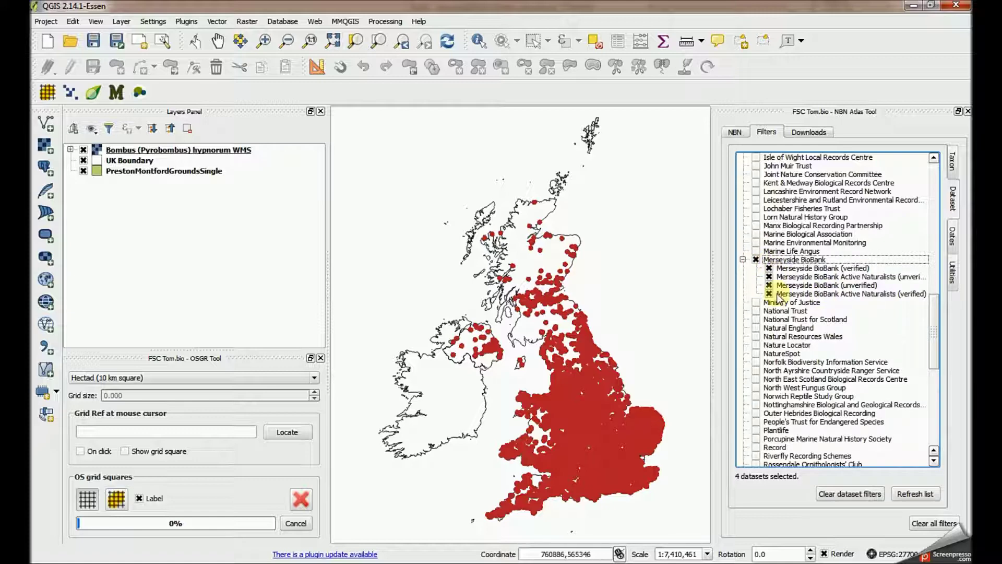
left_click(735, 132)
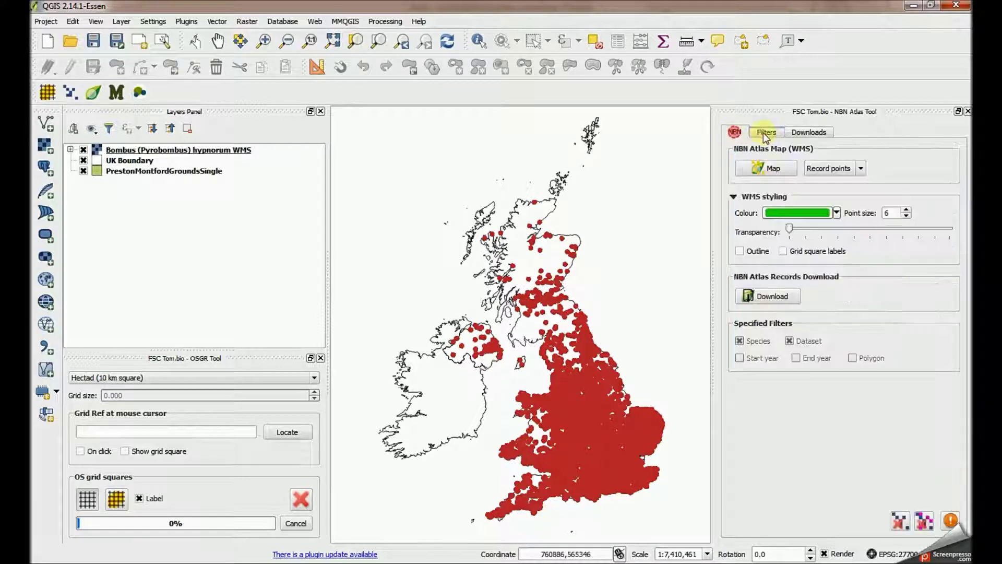
- Map the Merseyside BioBank records in green, zoom into the Mersey area, then remove that layer
left_click(767, 168)
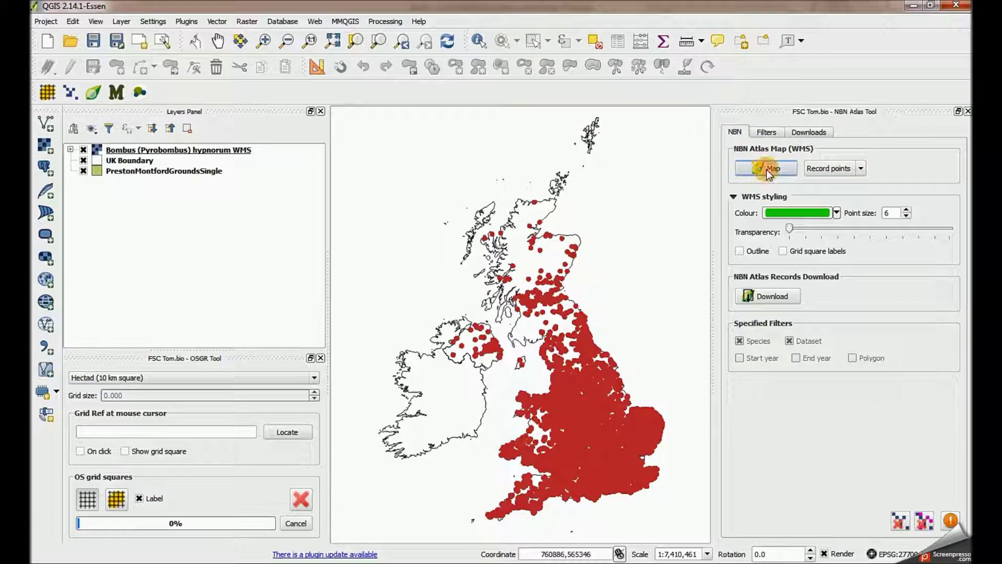
left_click(264, 41)
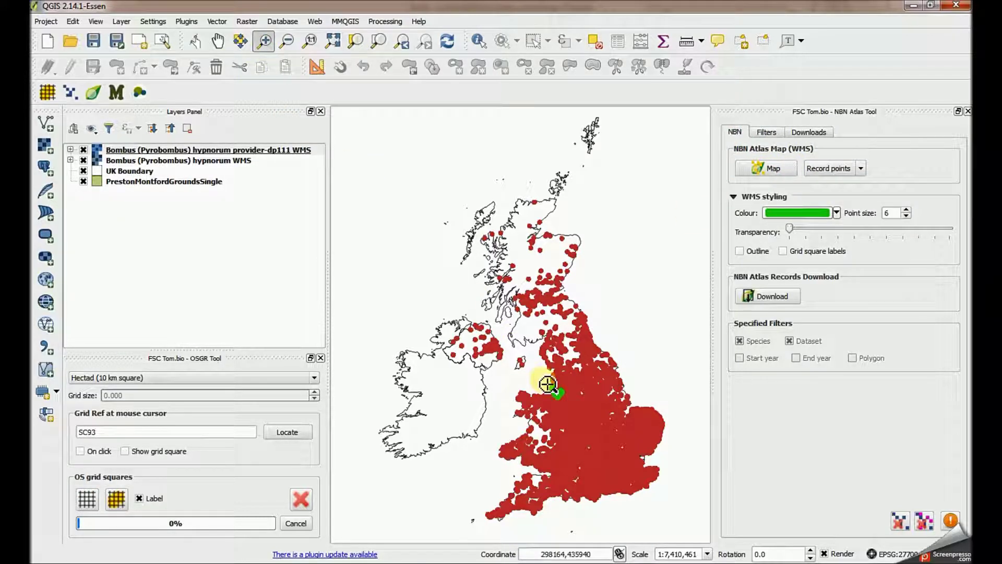
left_click_drag(548, 384, 577, 414)
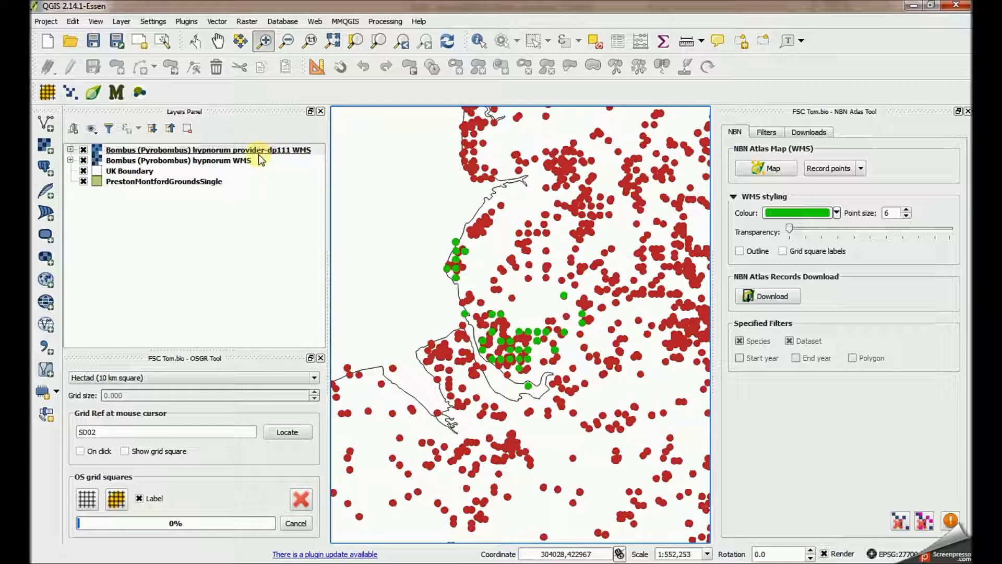
mouse_move(258, 155)
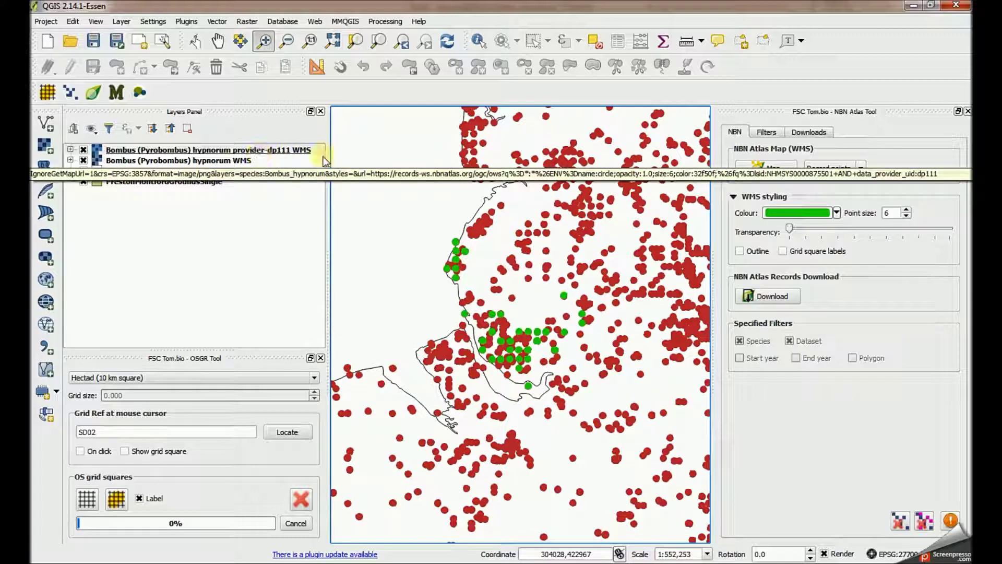
left_click(898, 521)
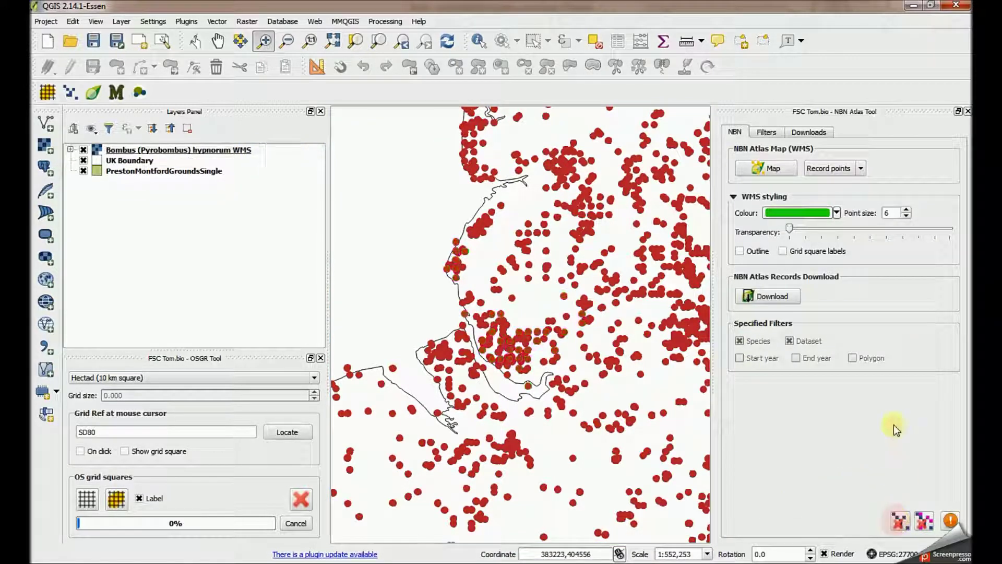
- Limit the dataset filter to both Merseyside BioBank Active Naturalists datasets and map them in green
left_click(766, 132)
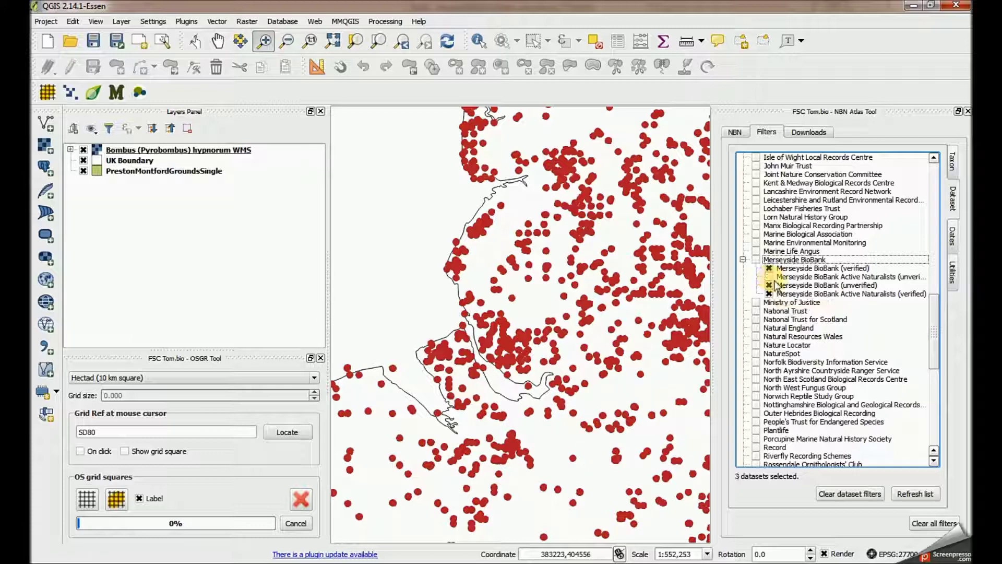
left_click(769, 285)
left_click(770, 293)
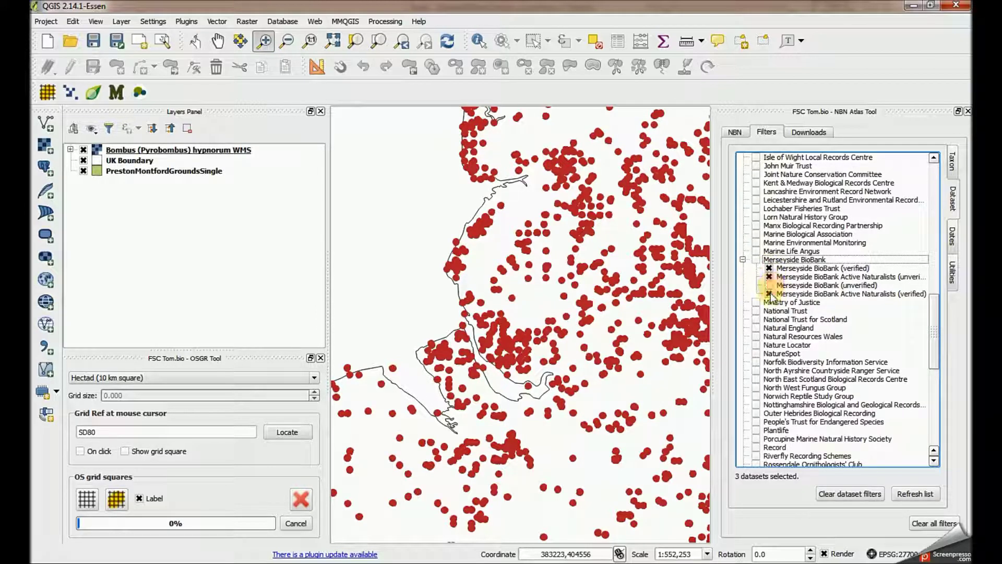
left_click(769, 277)
left_click(769, 267)
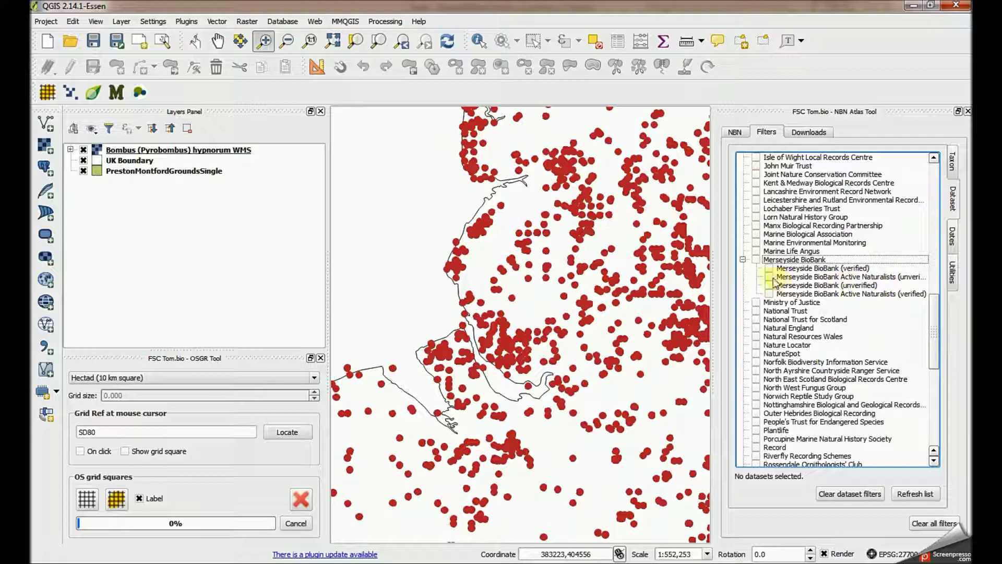
left_click(770, 277)
left_click(769, 294)
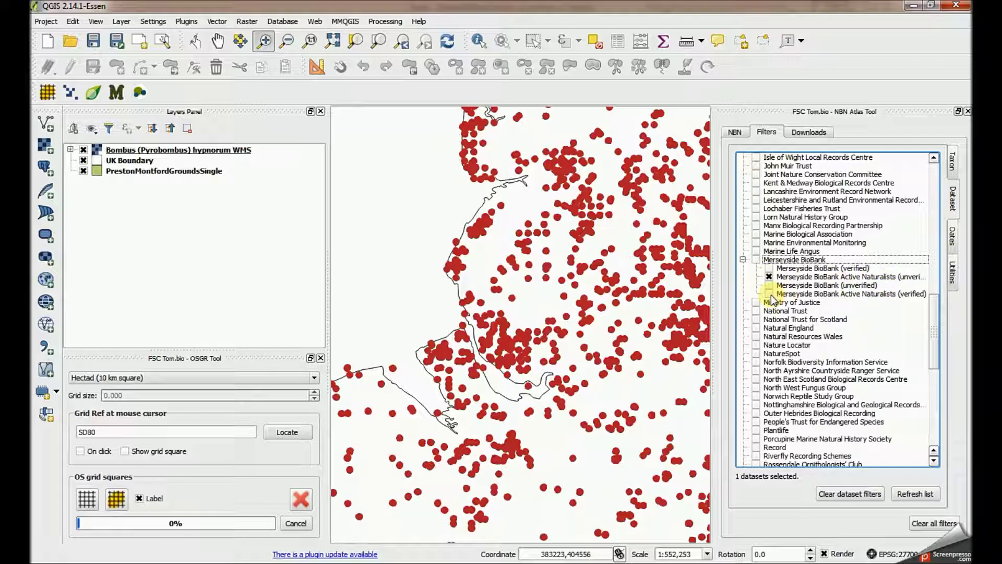
left_click(737, 136)
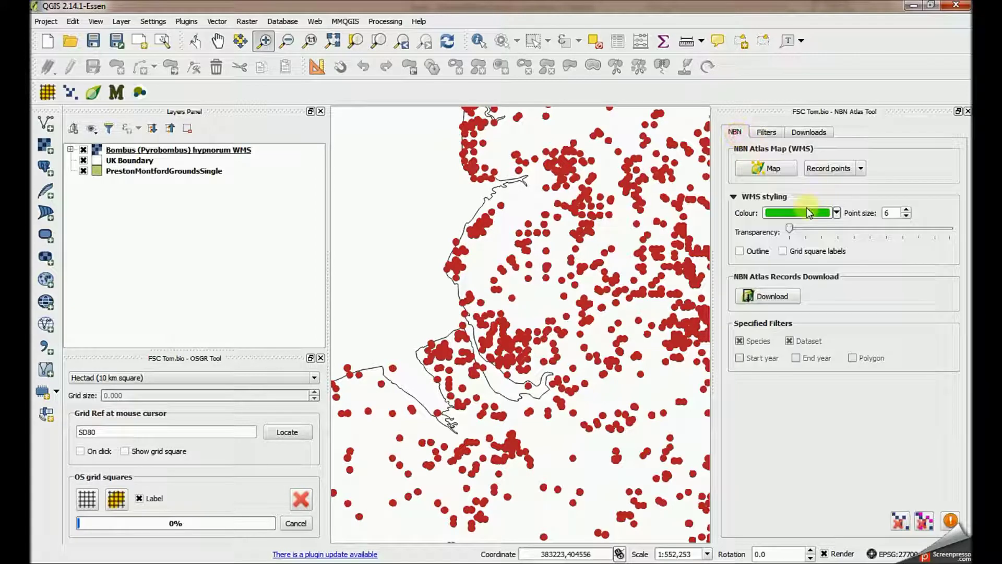
left_click(772, 177)
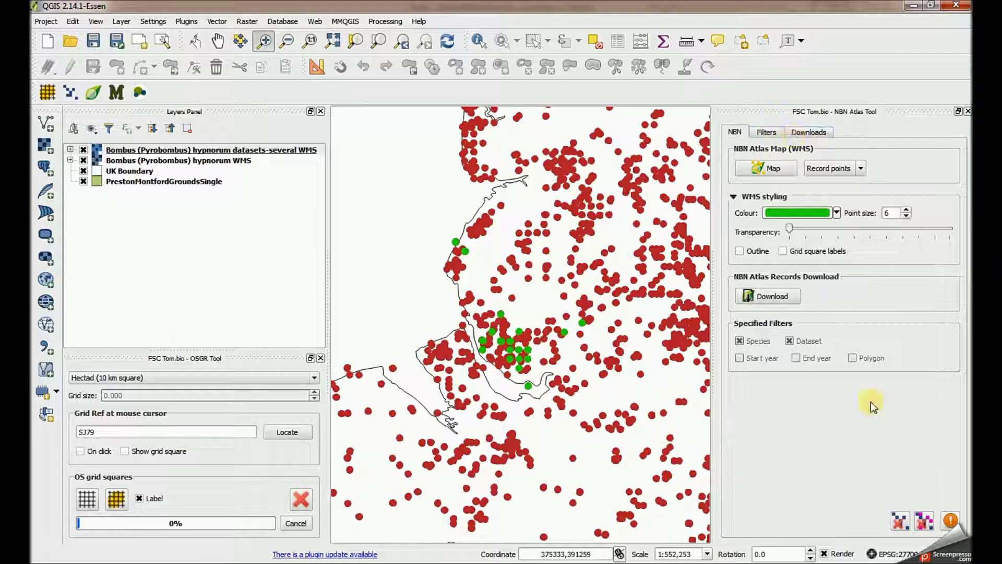
- Remove the 'datasets-several WMS' layer and bring back the dataset filter list
left_click(901, 522)
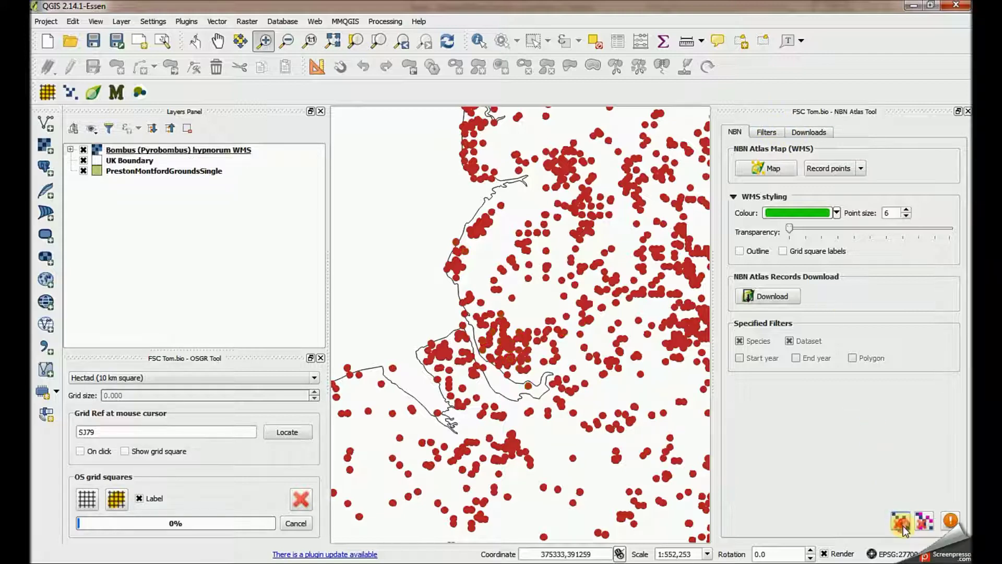
left_click(767, 134)
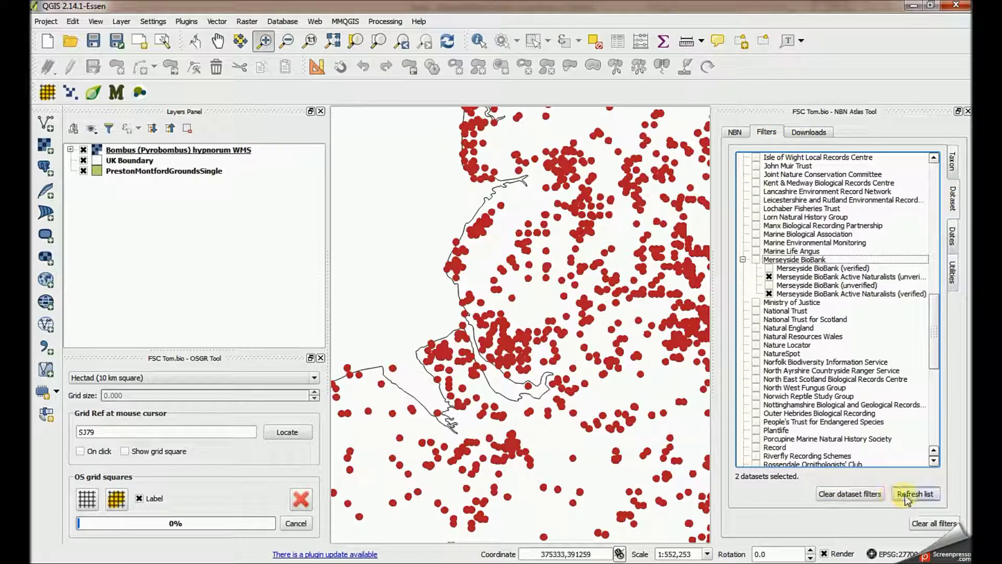
- Clear the dataset filters and set the end year to 2011, filtering out later records
left_click(870, 497)
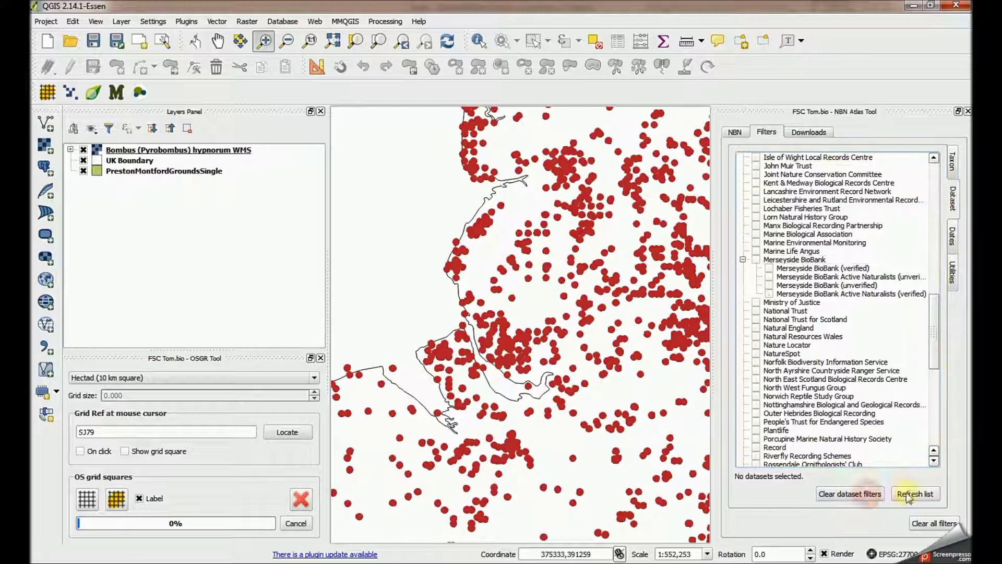
left_click(952, 240)
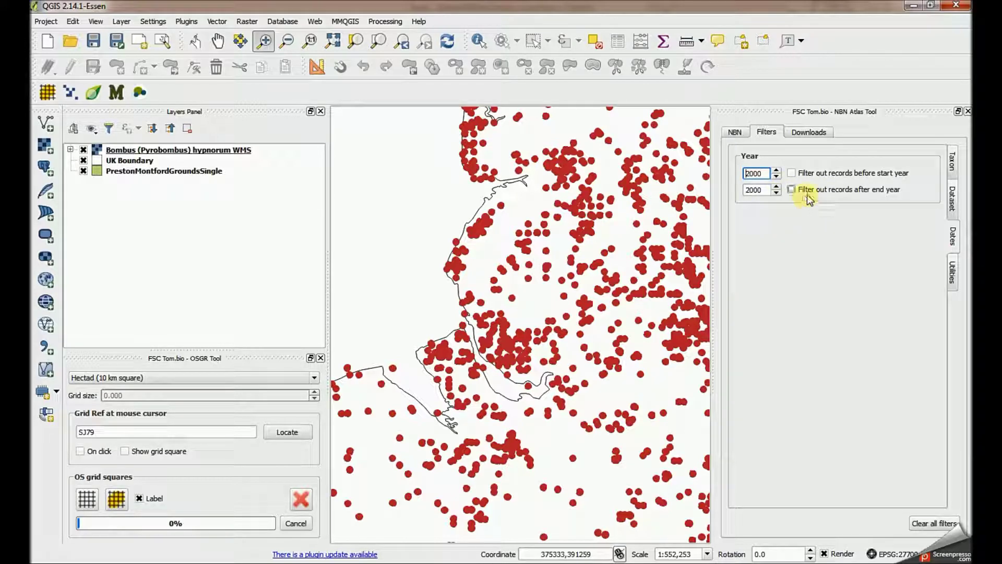
left_click(777, 188)
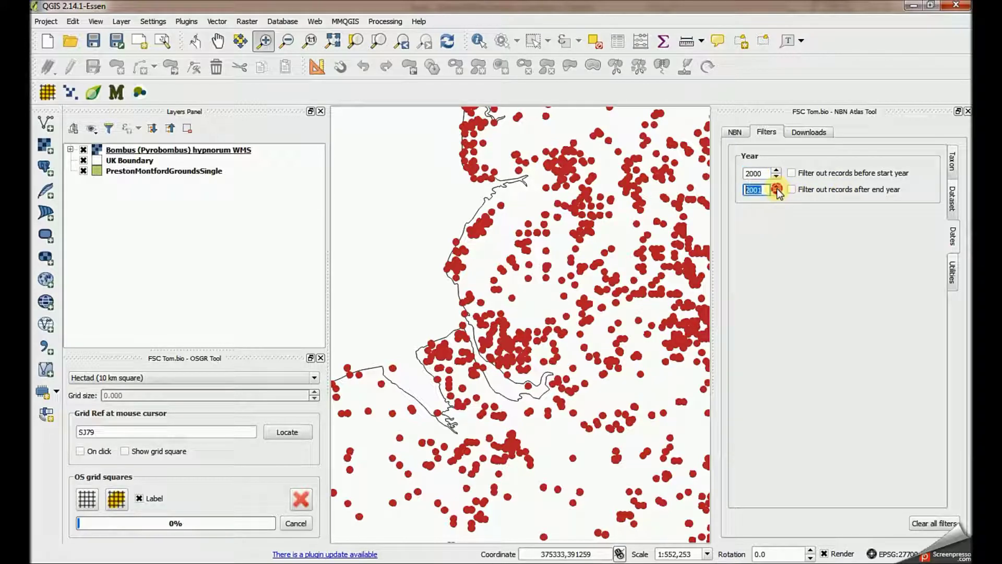
left_click(777, 188)
left_click(776, 188)
left_click(776, 188)
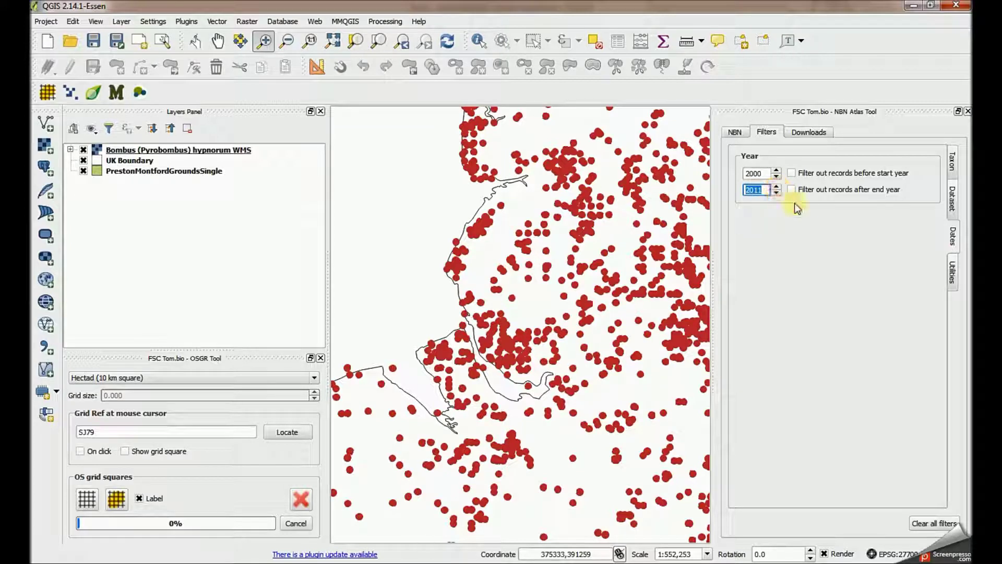
left_click(791, 190)
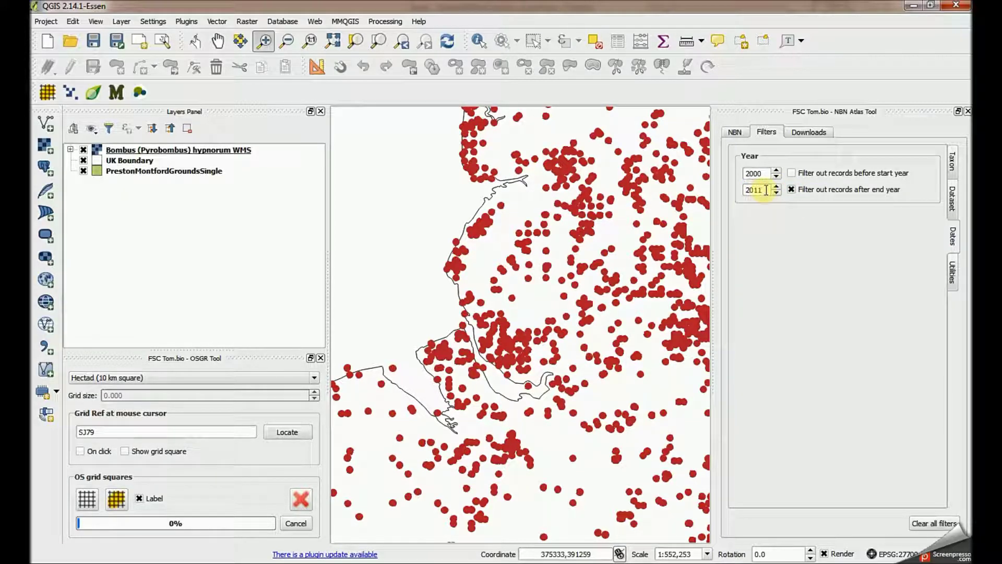
left_click_drag(766, 190, 745, 190)
left_click(730, 131)
- Map the records up to 2011, zoom to the UK Boundary layer, and return to the year filters
left_click(779, 170)
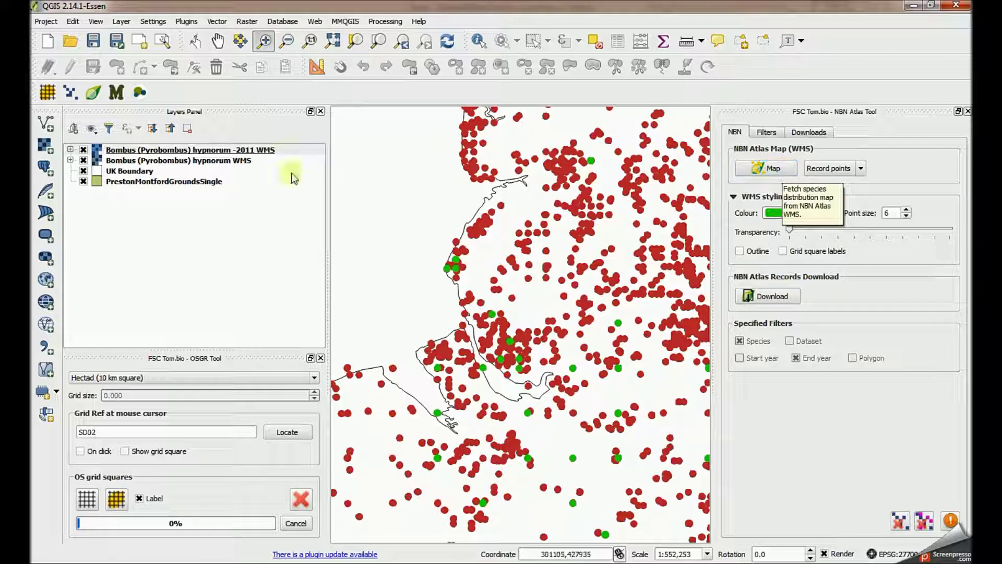
right_click(129, 172)
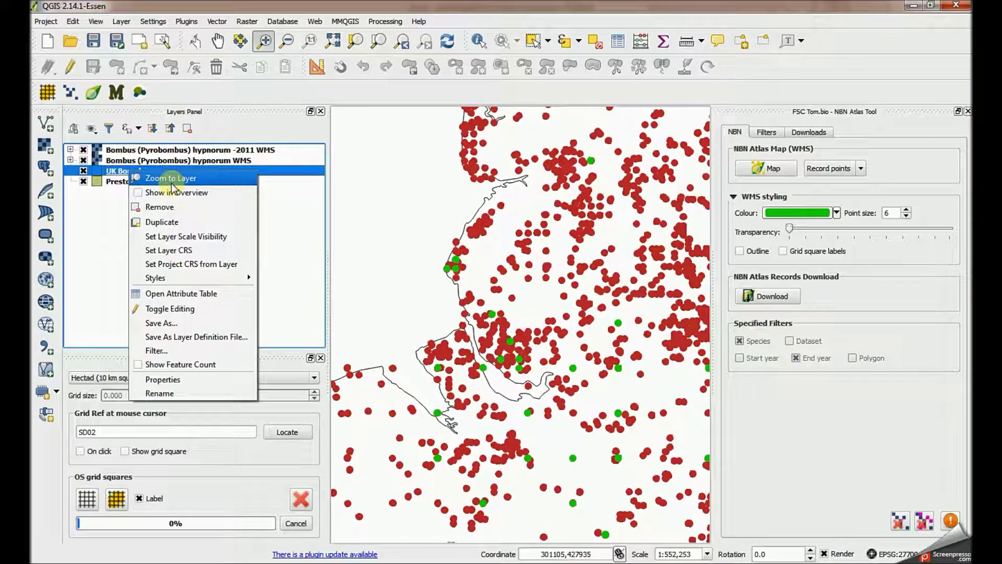
left_click(171, 178)
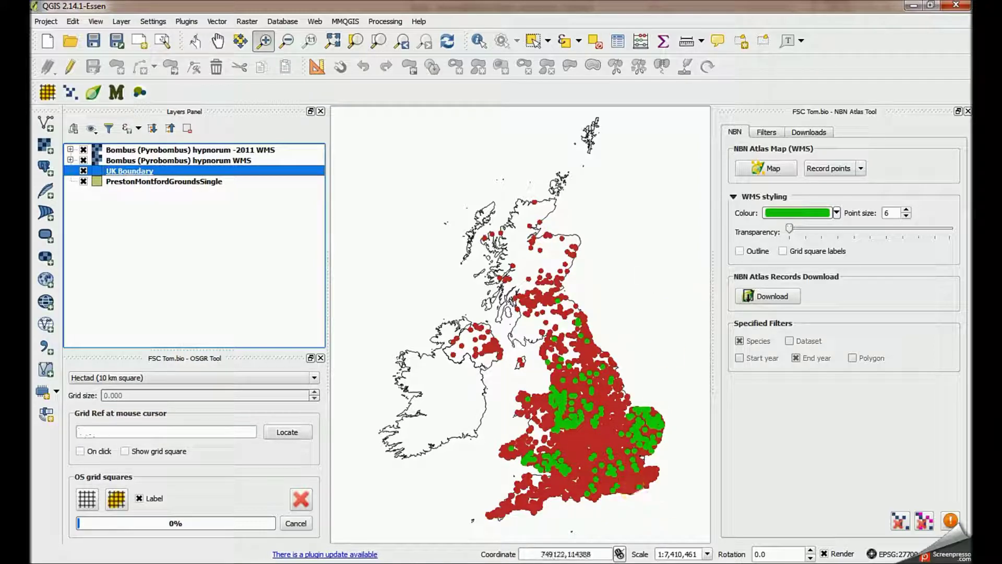
left_click(767, 133)
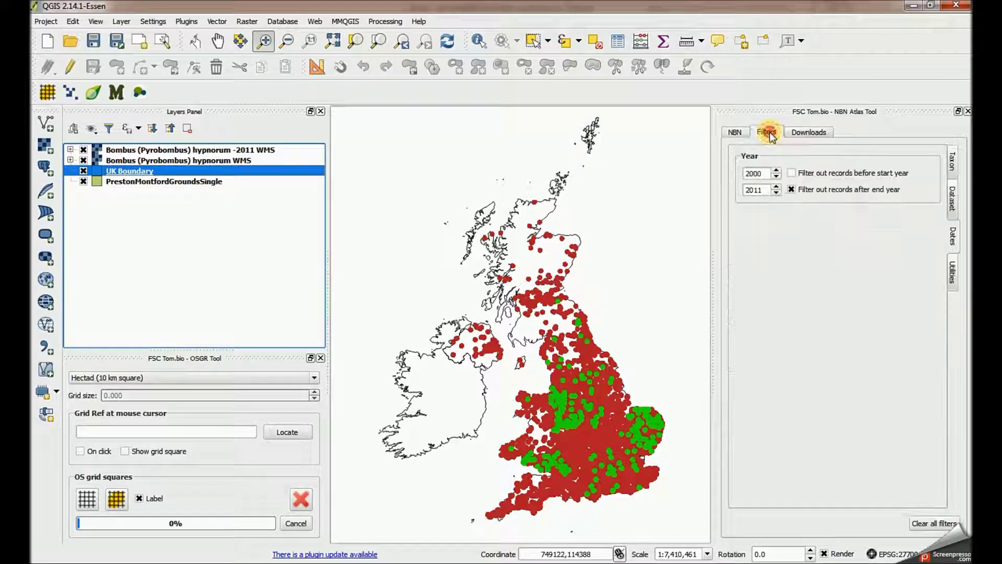
- Set the start year to 2012 and end year to 2013, also excluding records before the start year
left_click(768, 175)
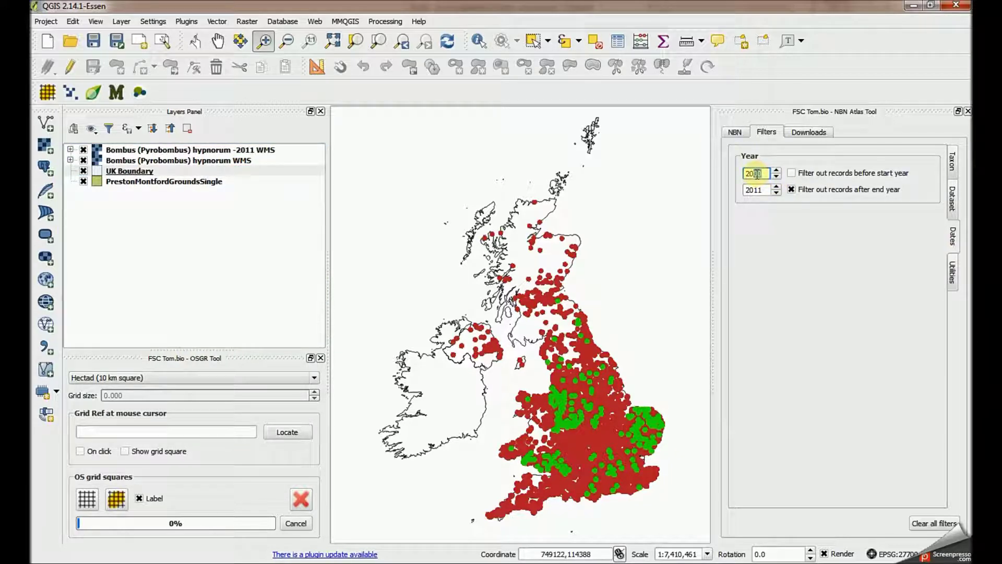
type("12")
left_click(778, 187)
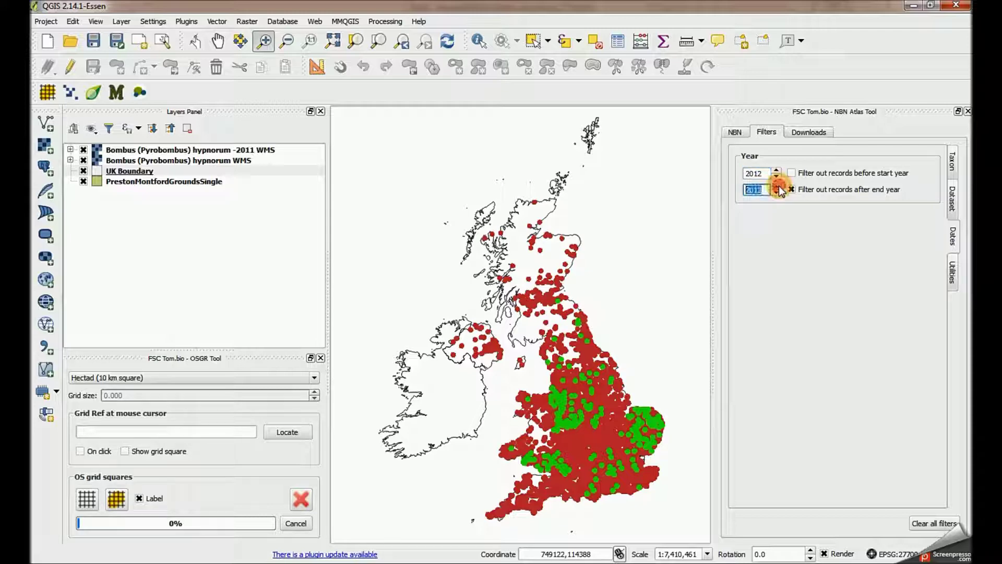
left_click(791, 174)
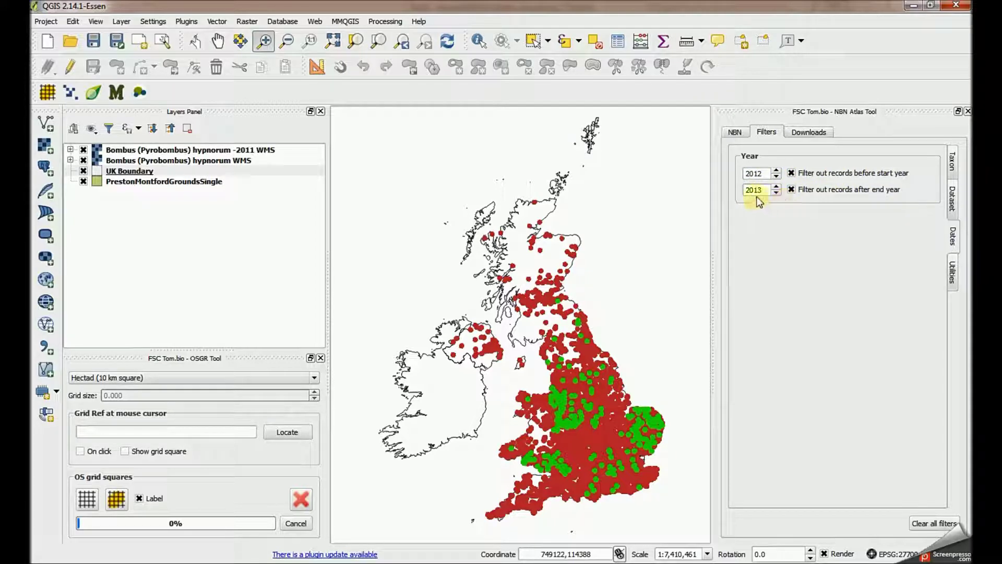
left_click(736, 133)
- Add the 2012–2013 Bombus hypnorum WMS layer with light-blue points and move it to the top
left_click(836, 213)
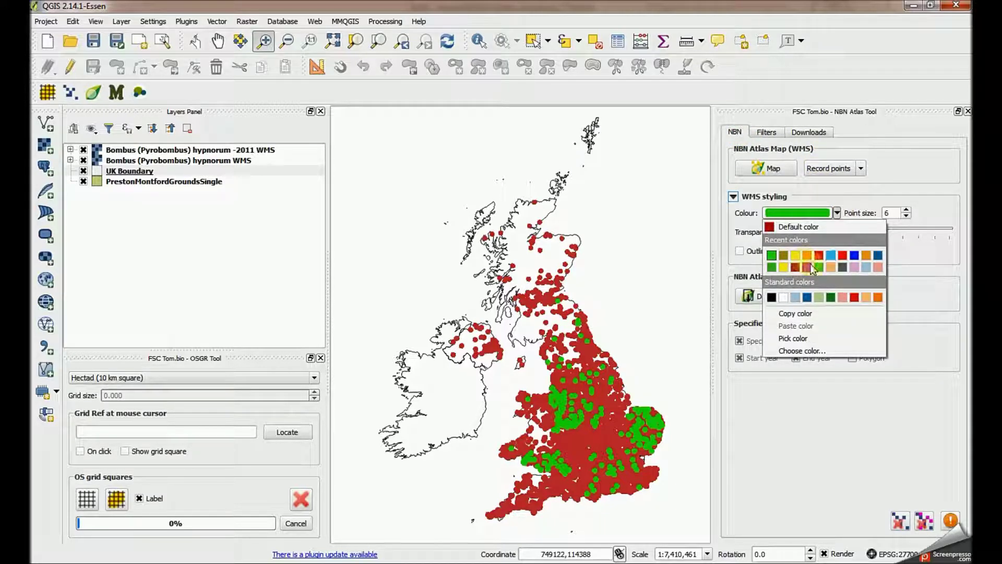
left_click(832, 256)
left_click(761, 172)
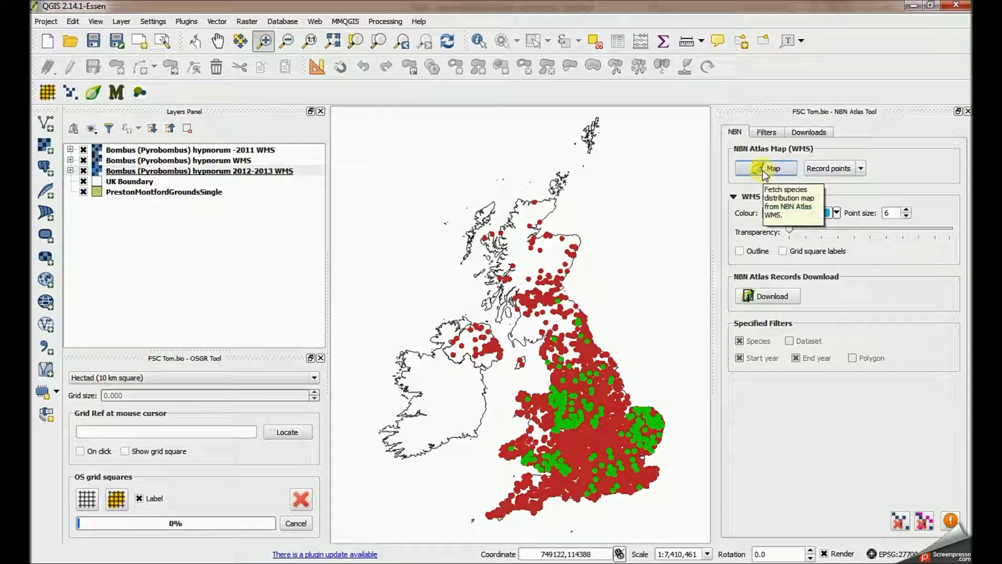
left_click(272, 171)
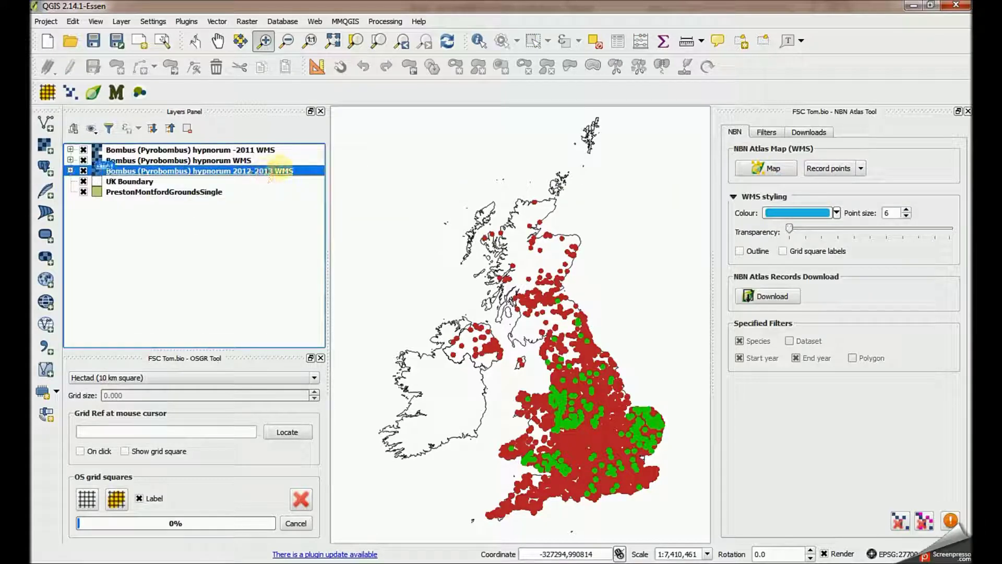
left_click_drag(271, 172, 304, 147)
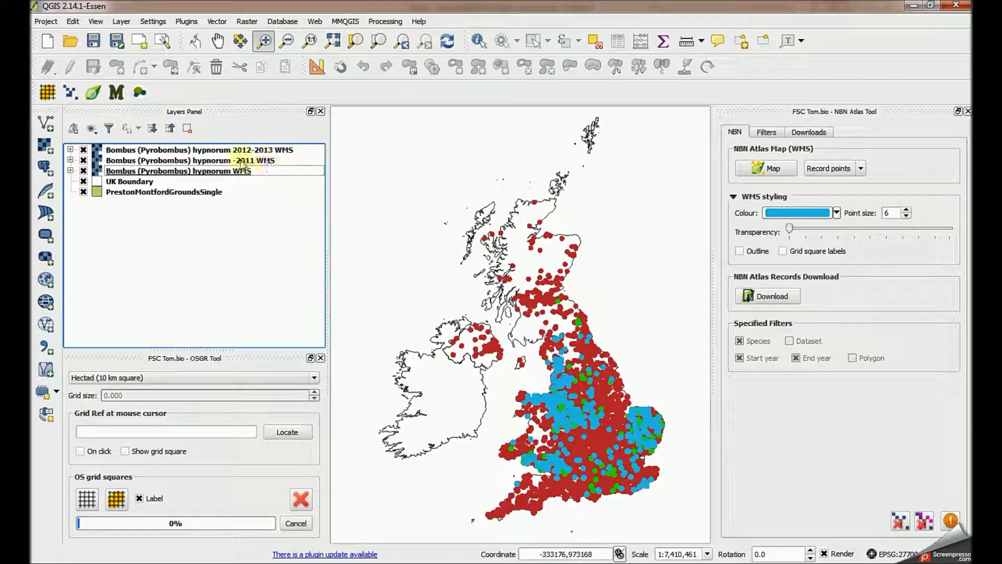
- Remove the 2012–2013 and pre-2011 year-filtered WMS layers
left_click(198, 150)
left_click(203, 159)
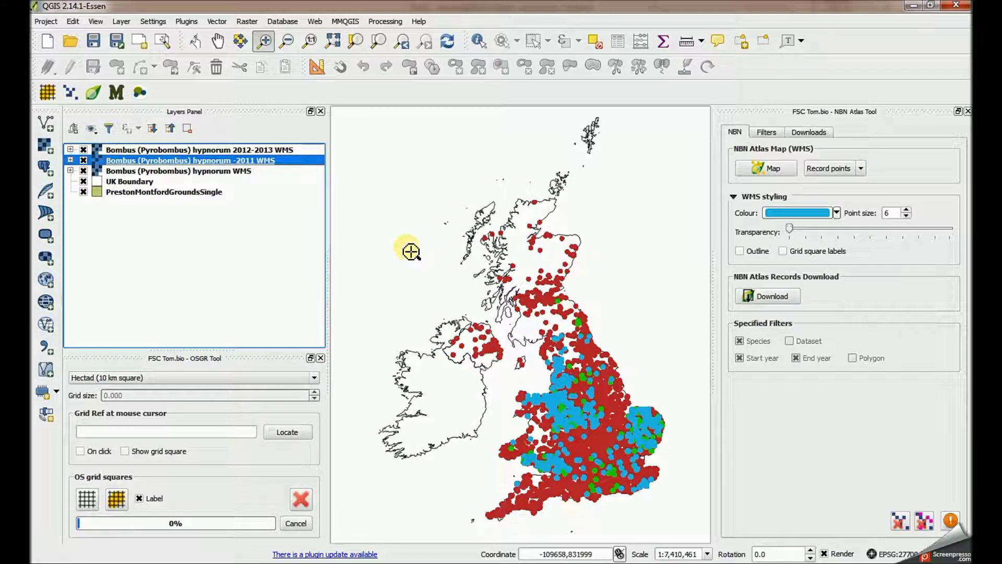
left_click(900, 521)
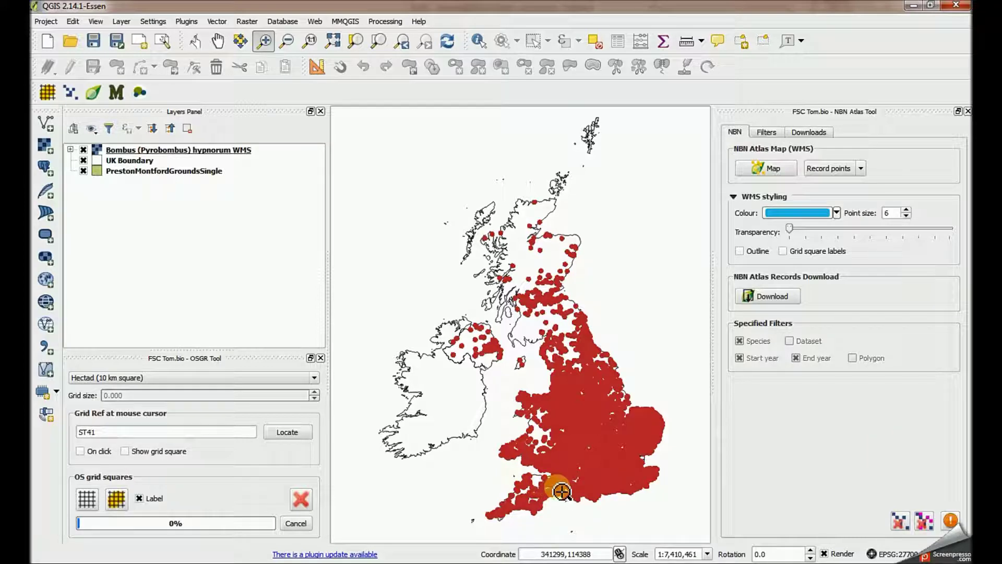
- Zoom to the PrestonMontfordGroundsSingle layer, then zoom out and pan to centre the polygon
right_click(121, 171)
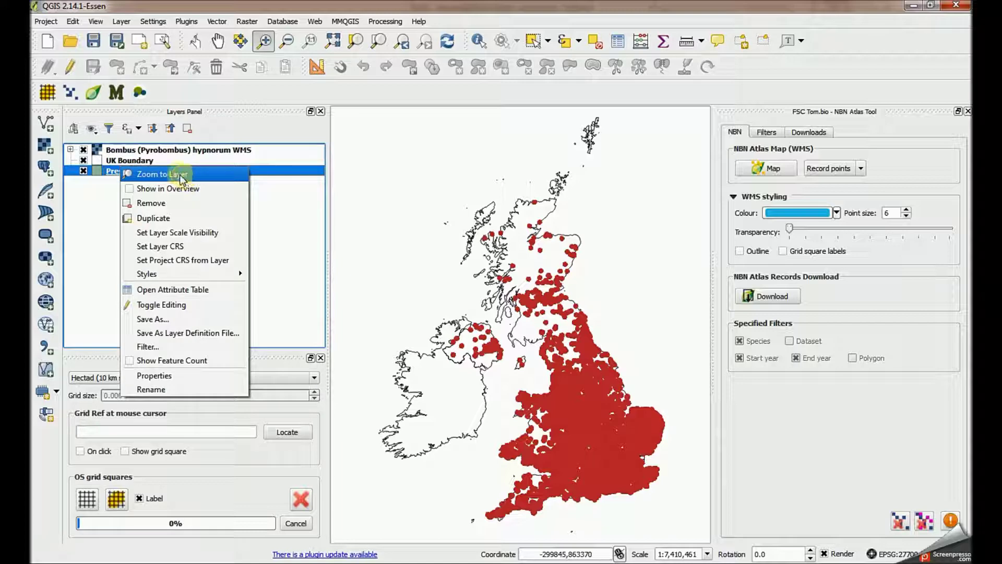
left_click(181, 174)
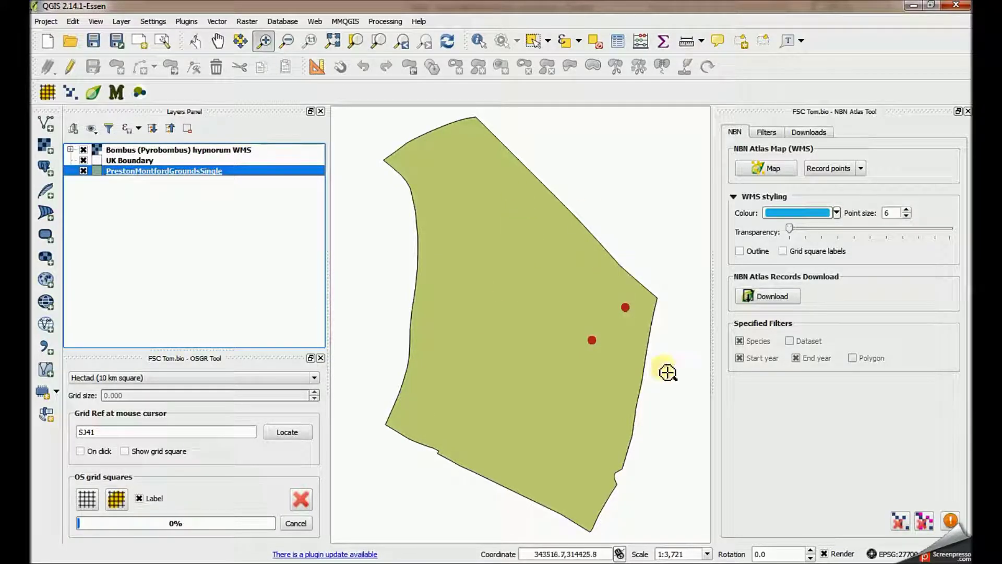
scroll(626, 376, "down", 2)
scroll(677, 383, "down", 1)
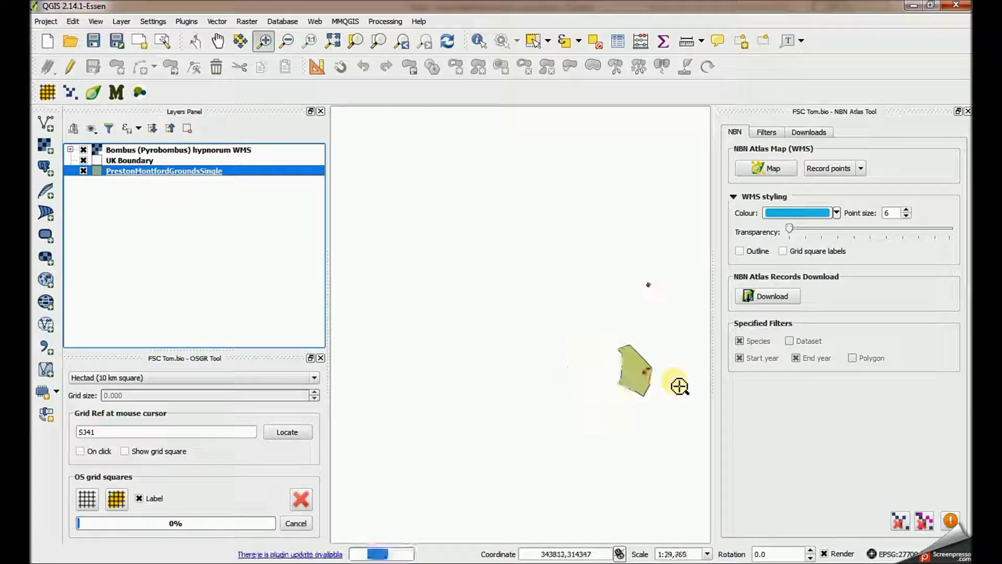
left_click(218, 40)
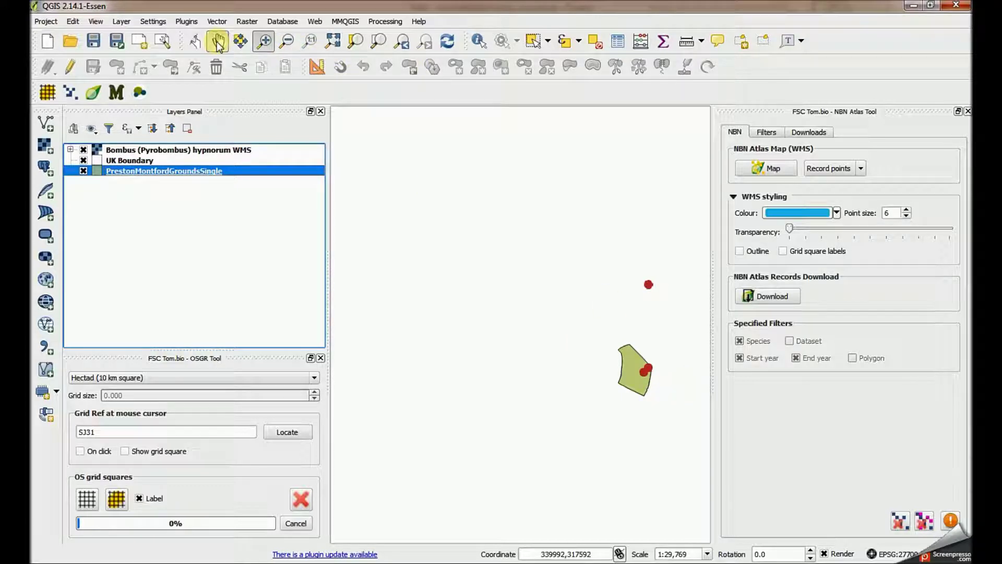
left_click_drag(570, 246, 452, 264)
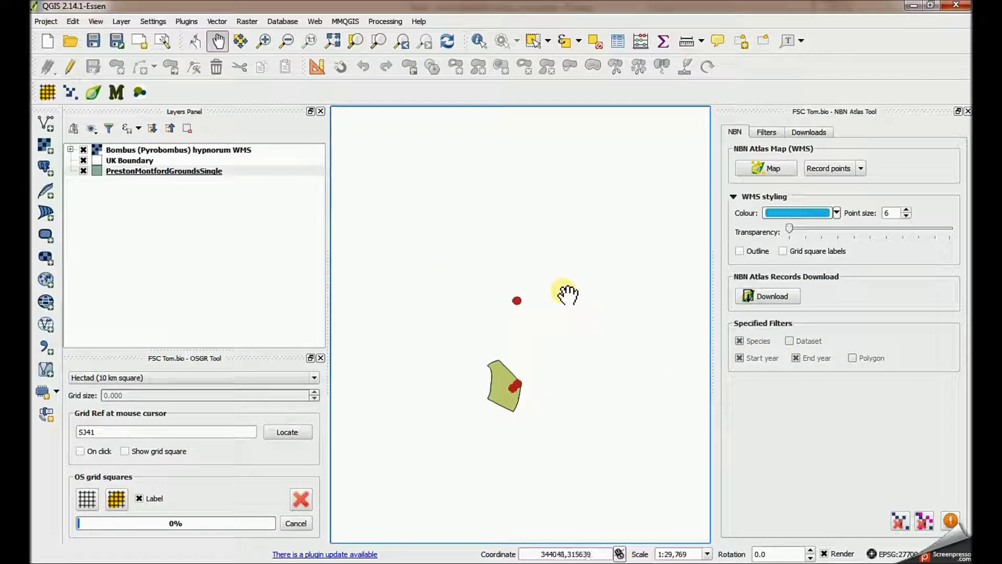
scroll(543, 313, "down", 1)
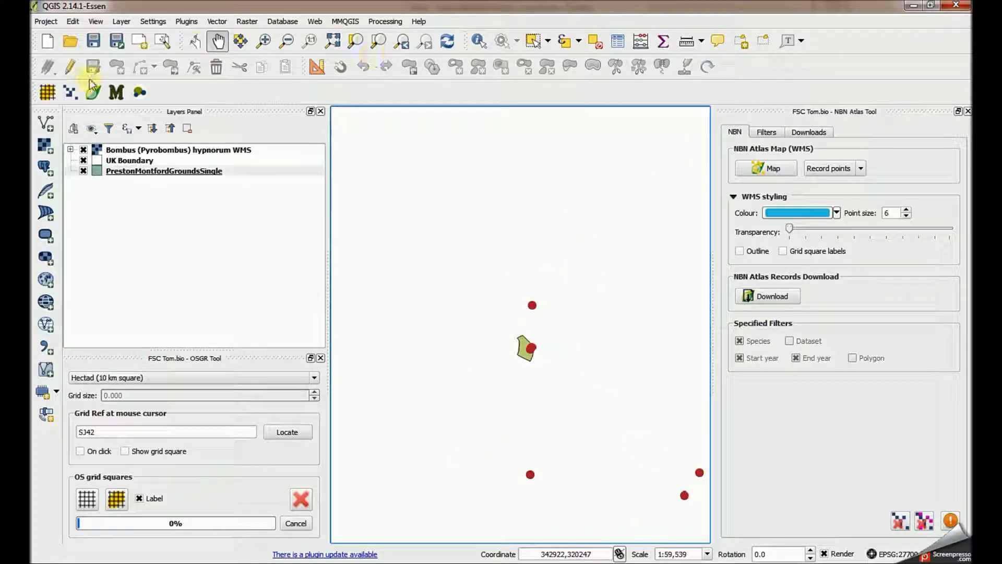
left_click(138, 173)
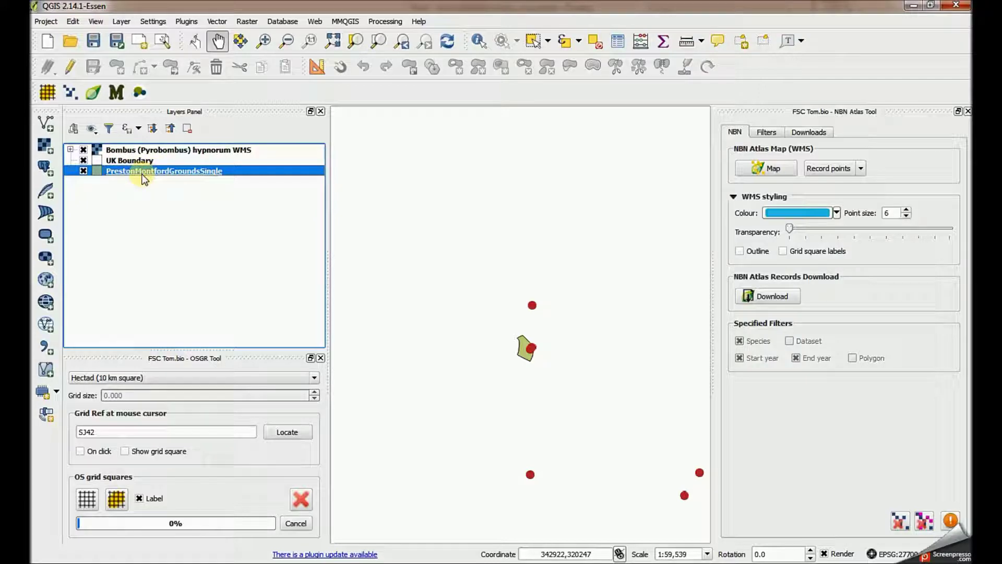
- Select the Preston Montford grounds polygon on the map to set it as the Polygon filter
left_click(532, 41)
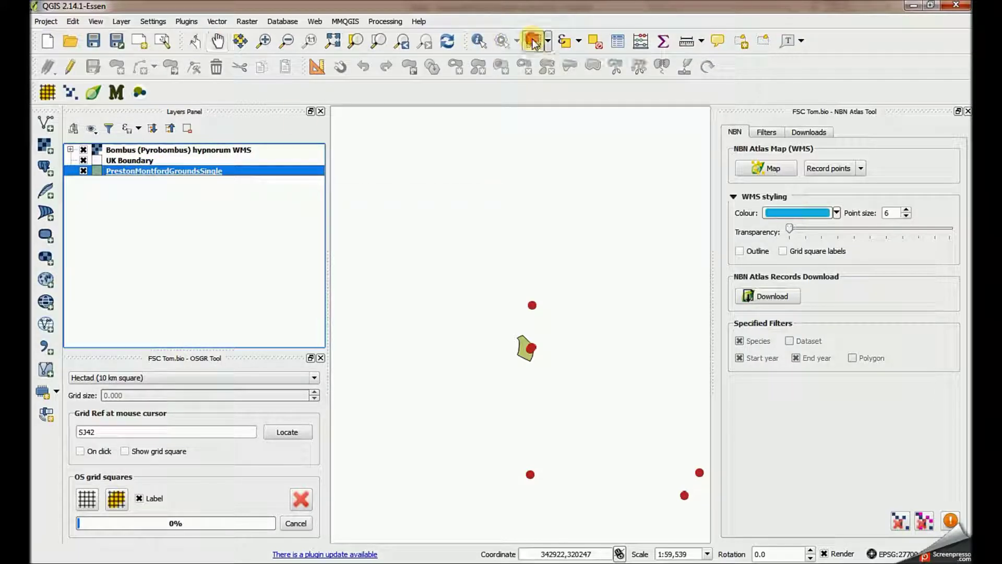
left_click(528, 359)
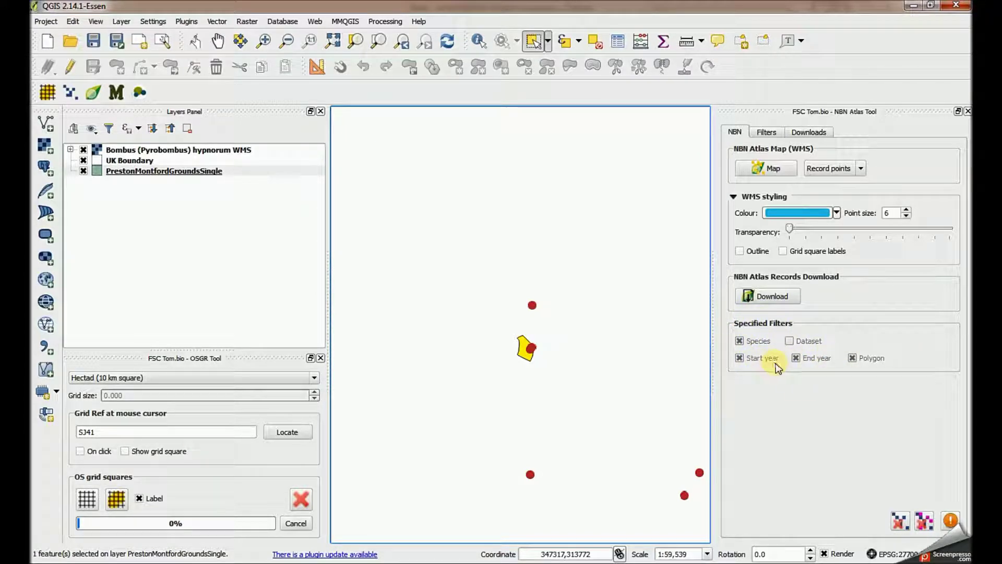
- Untick the start-year and end-year filters in the NBN Atlas Filters tab
left_click(769, 134)
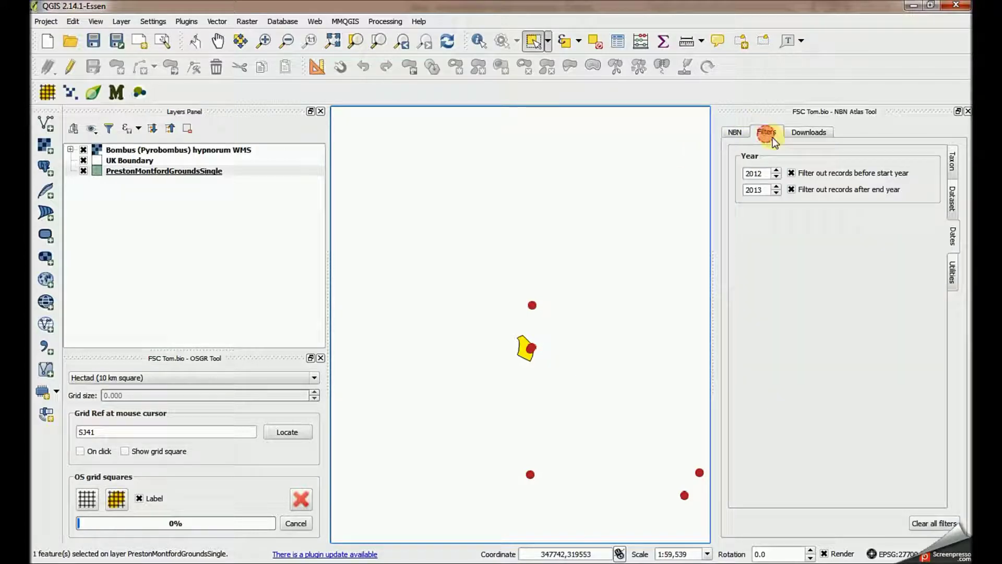
left_click(791, 173)
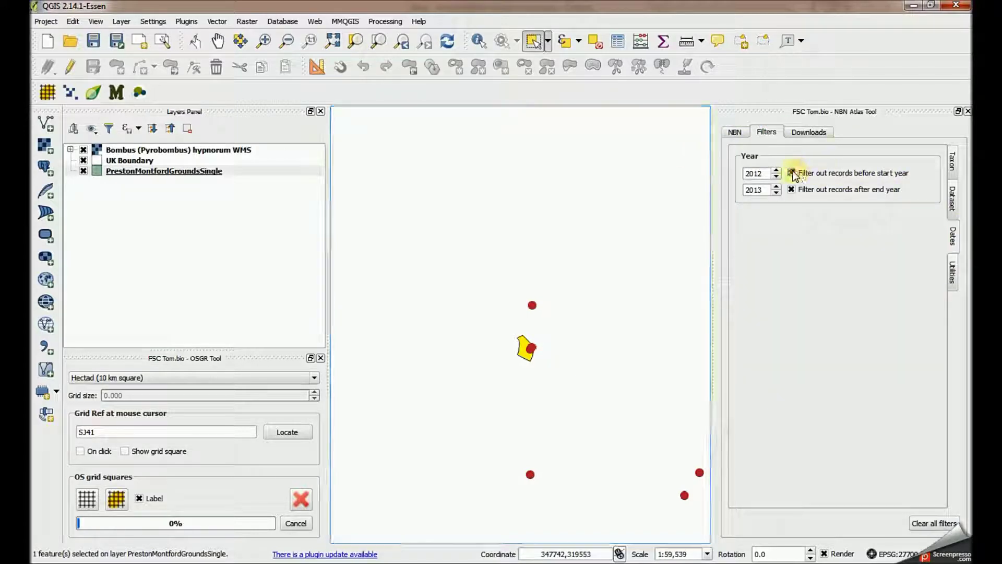
left_click(791, 190)
left_click(738, 133)
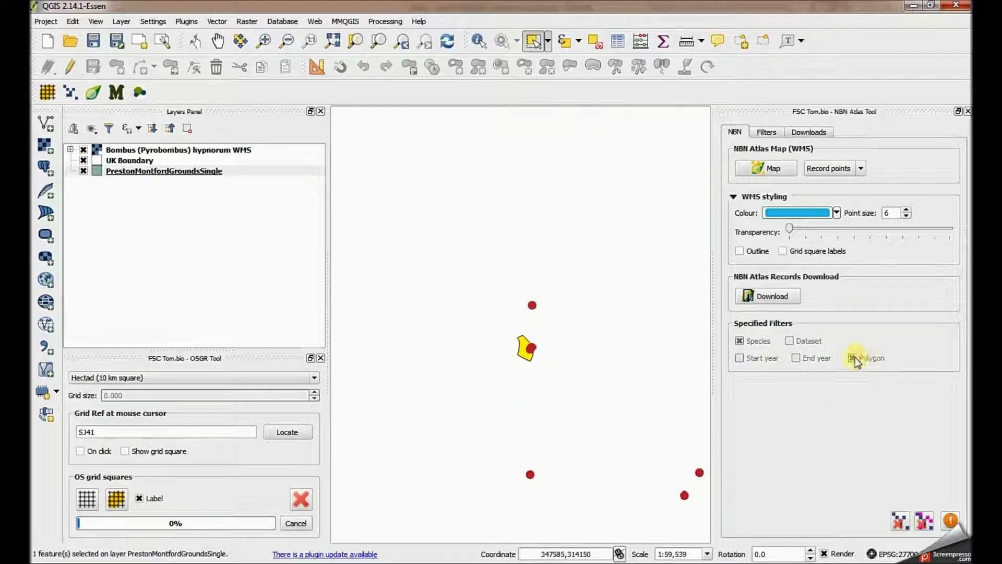
- Reselect the grounds polygon, map its Bombus hypnorum records and move the geom-from-PrestonMontfordGroundsSingle layer to the top
left_click(593, 46)
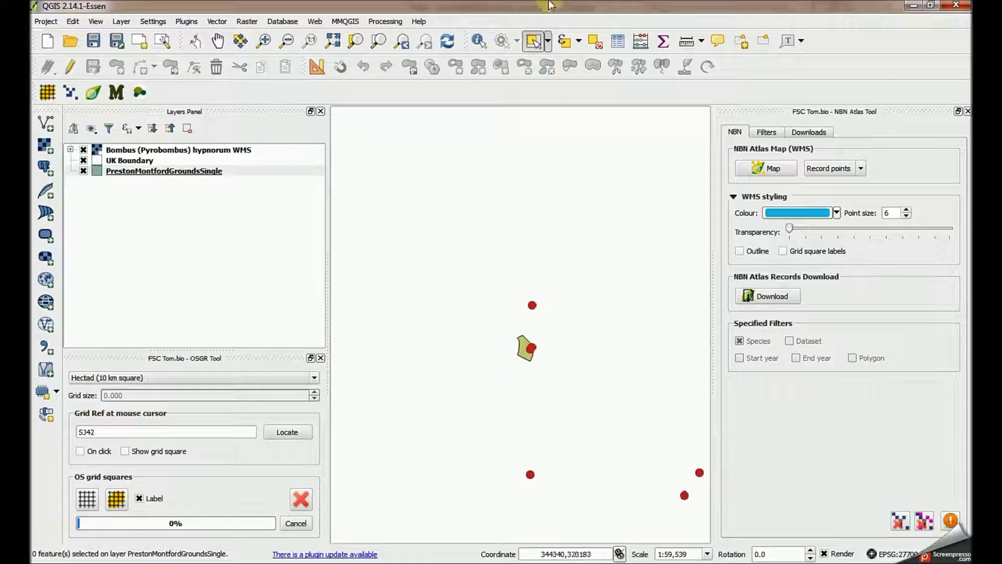
left_click(528, 355)
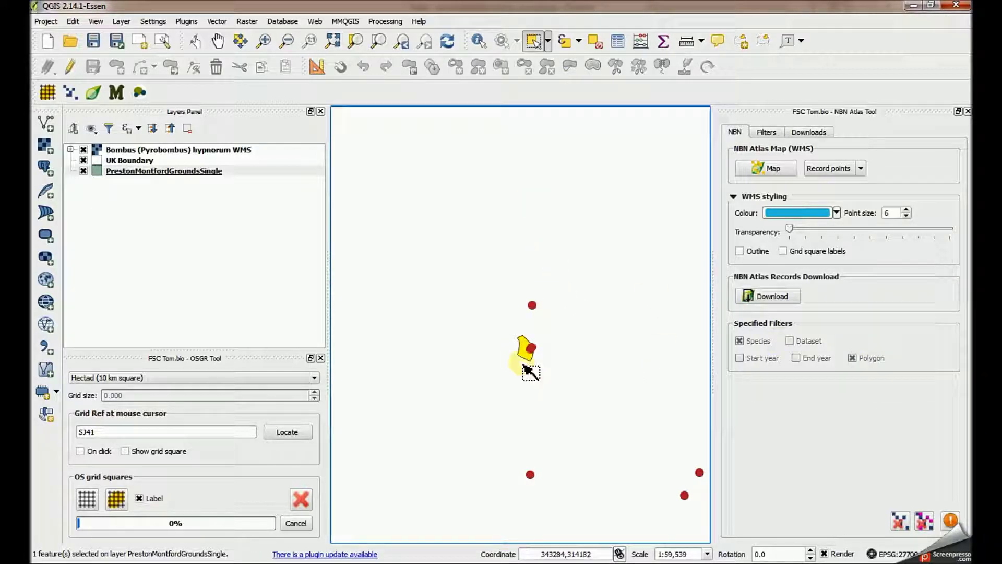
left_click(772, 169)
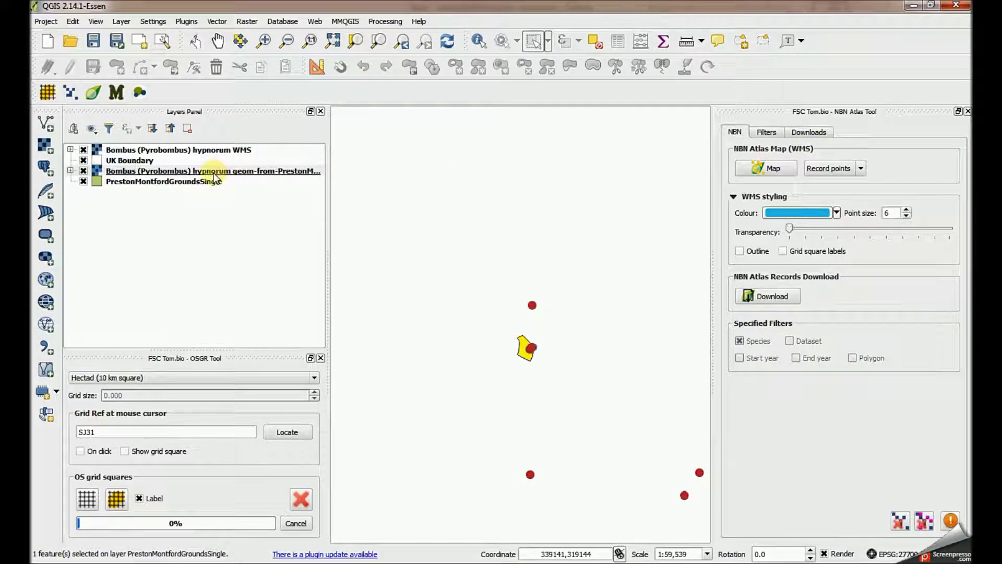
left_click_drag(214, 177, 111, 148)
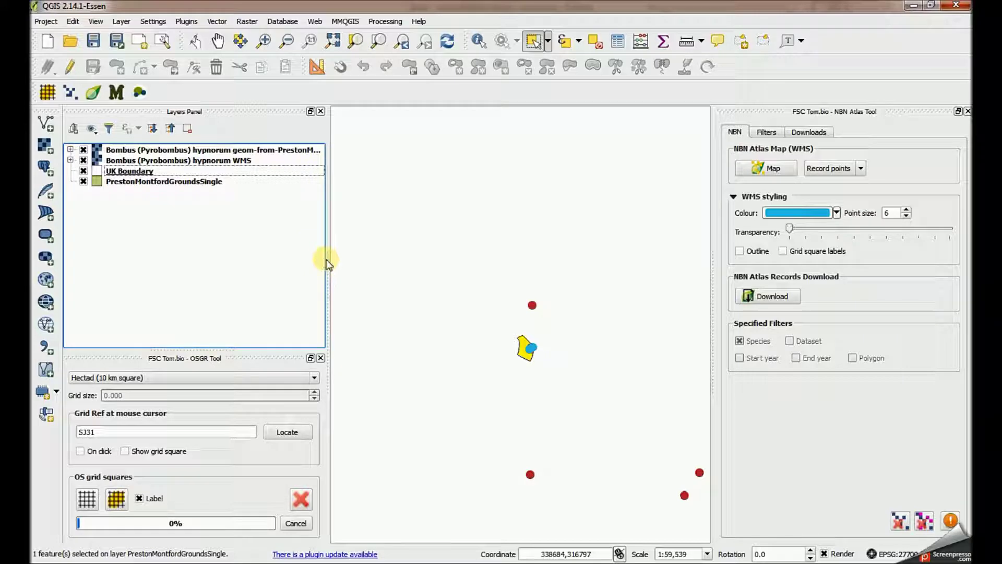
left_click_drag(325, 262, 422, 265)
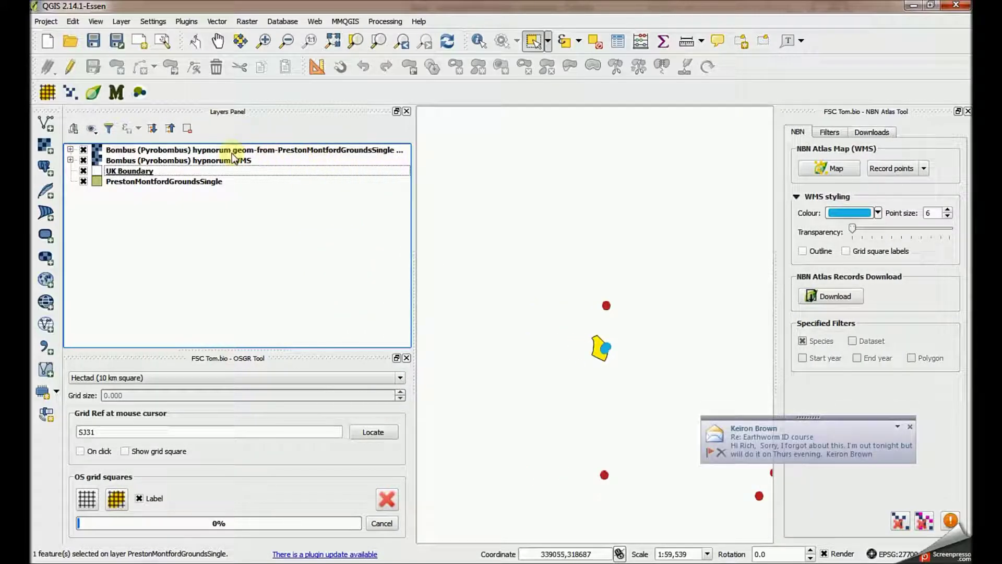
- Dismiss the notification, deselect the grounds polygon and hide the PrestonMontfordGroundsSingle layer
left_click_drag(414, 331, 316, 328)
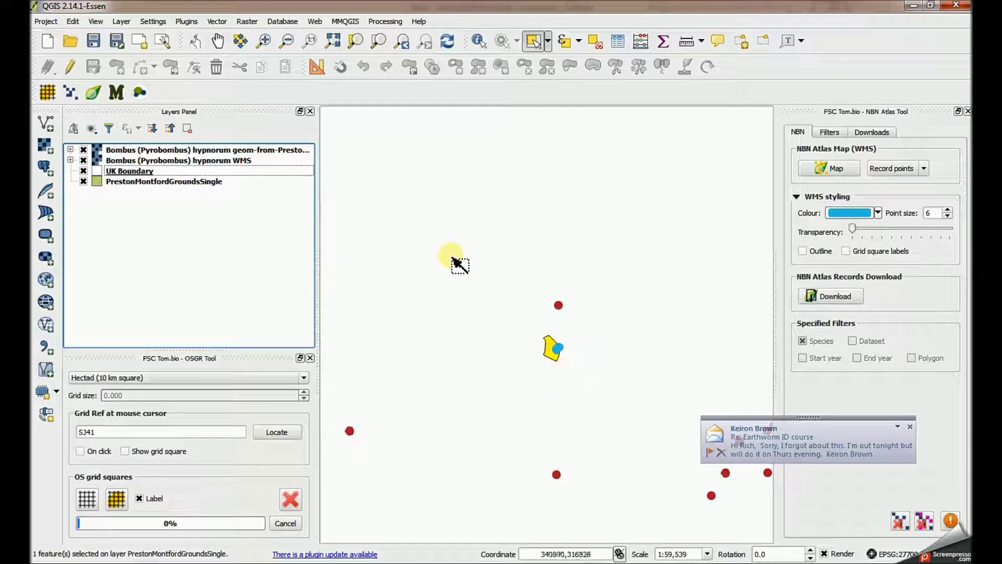
left_click(908, 428)
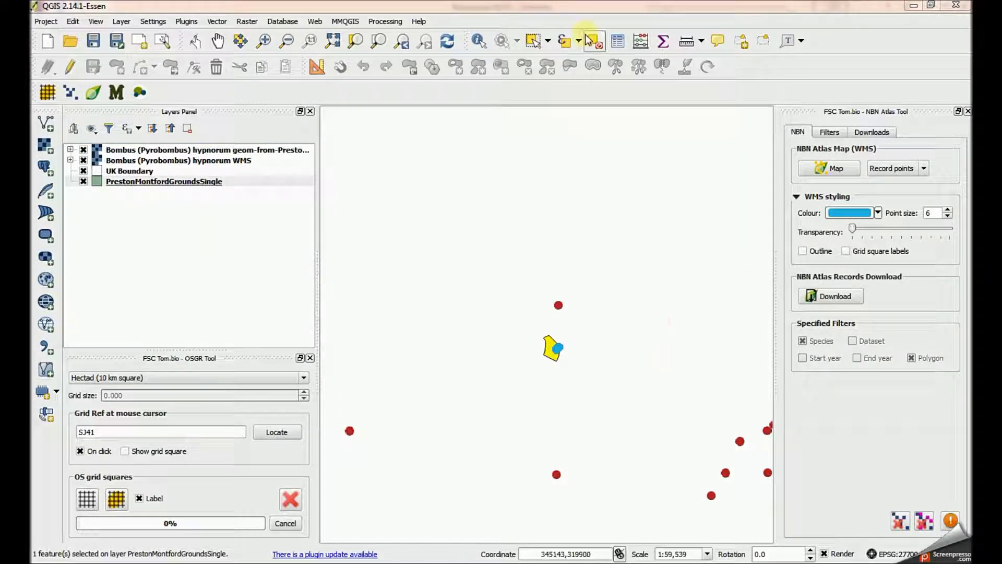
left_click(595, 44)
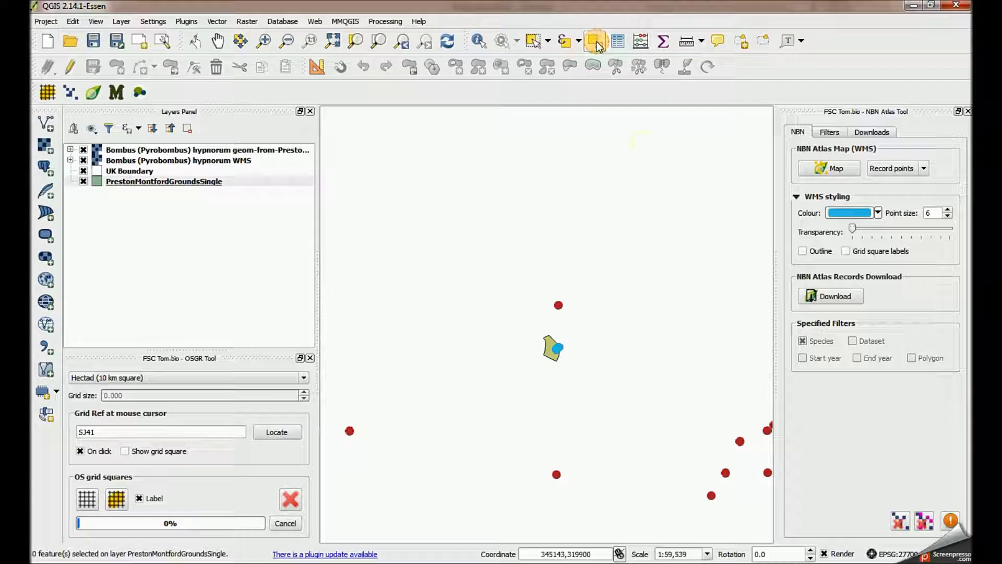
left_click(83, 182)
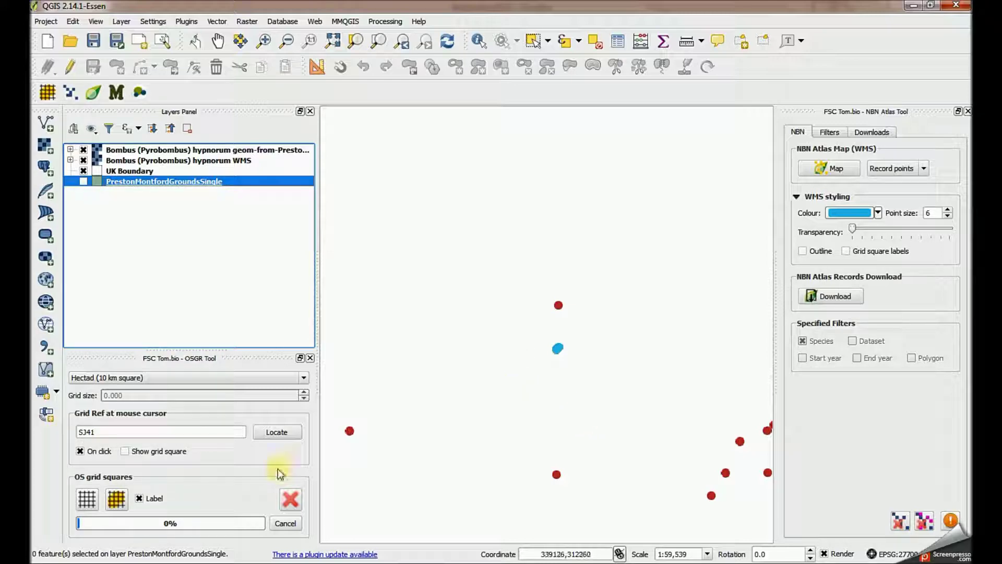
- Generate 10 km OS grid squares SJ31 and SJ41, then select SJ41 as the polygon filter
left_click(88, 500)
left_click_drag(390, 443, 715, 167)
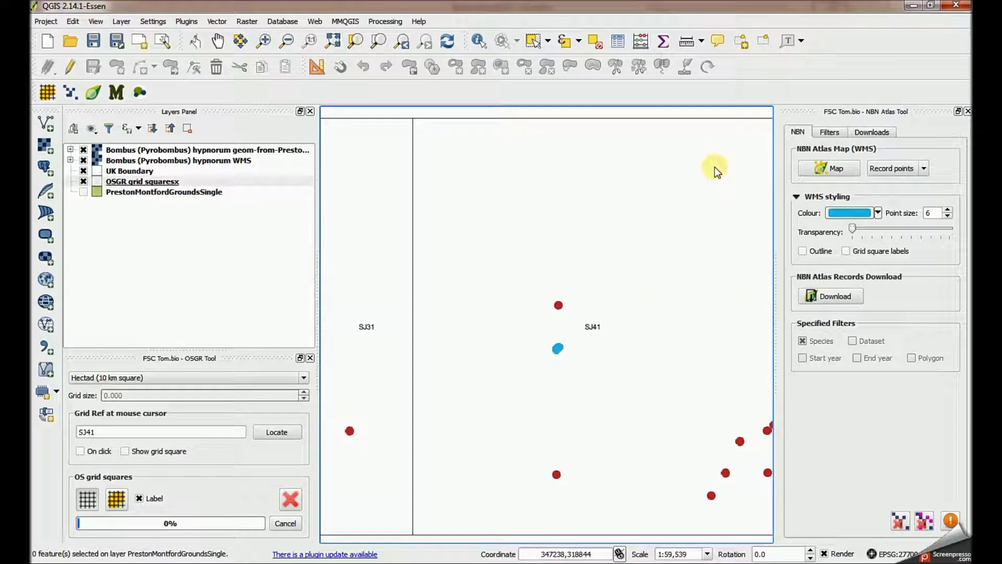
scroll(609, 300, "down", 2)
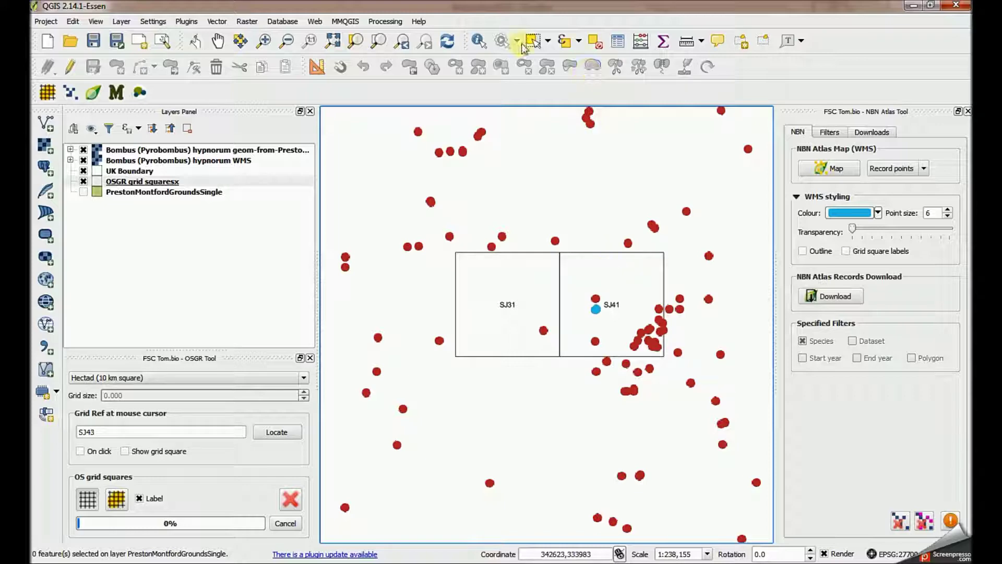
left_click(142, 181)
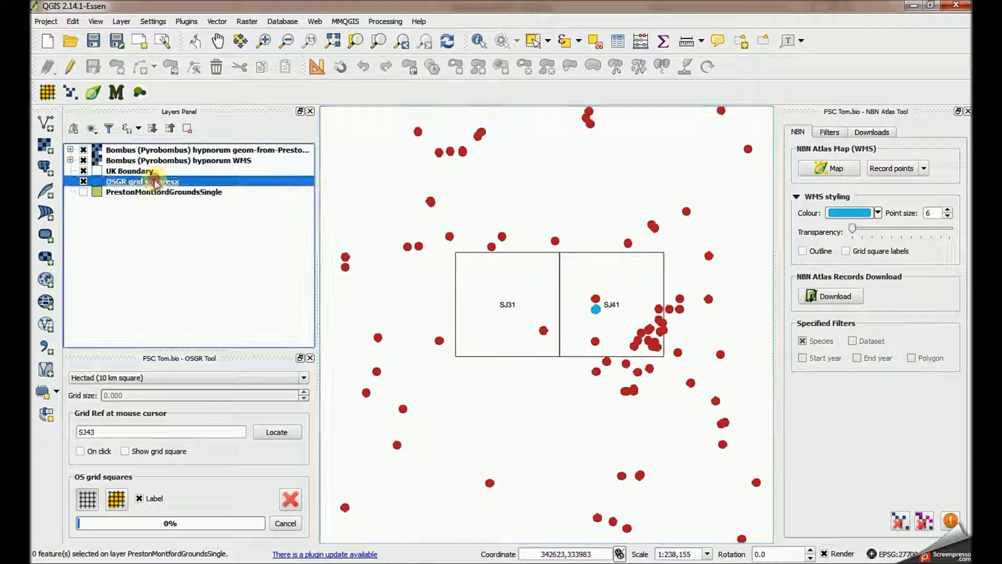
left_click(594, 284)
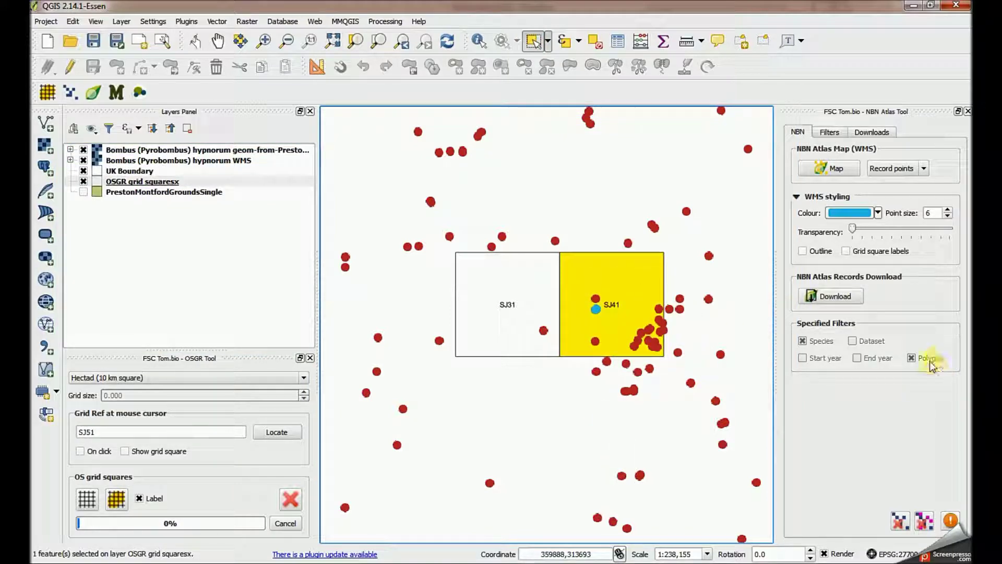
- Remove the geom-from-Preston layer, map records inside SJ41 and move geom-from-OSGR to the top
left_click(830, 168)
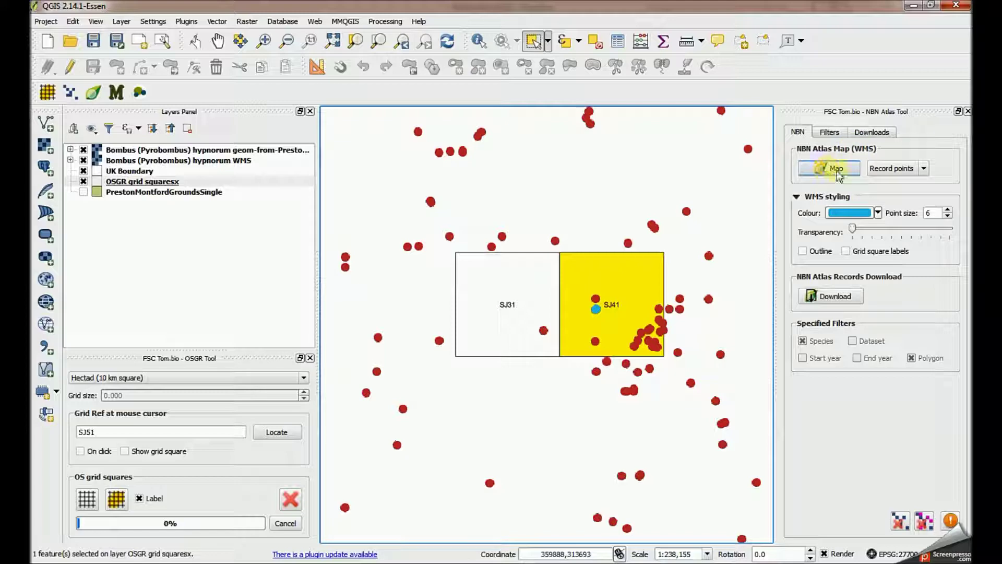
left_click(899, 521)
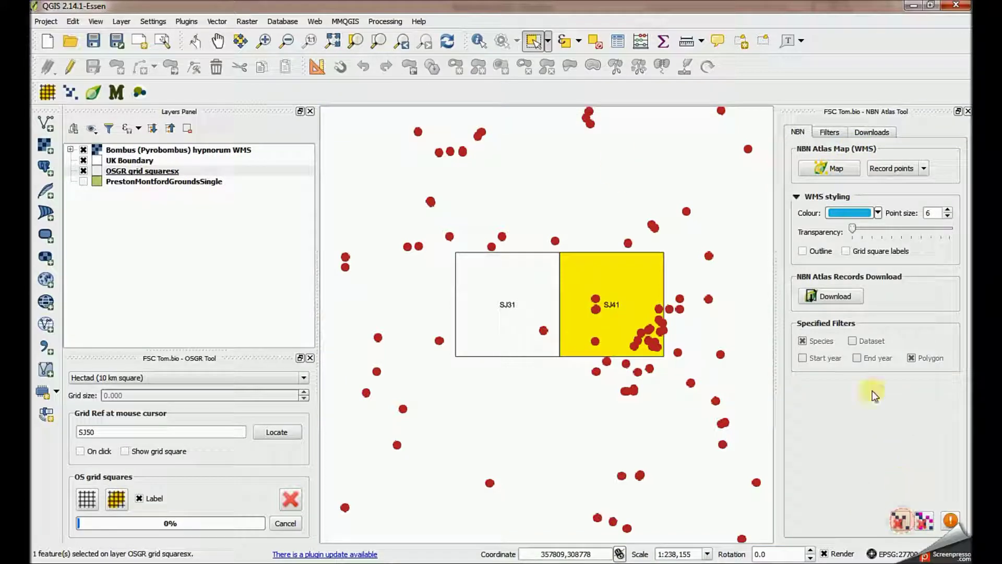
left_click(830, 168)
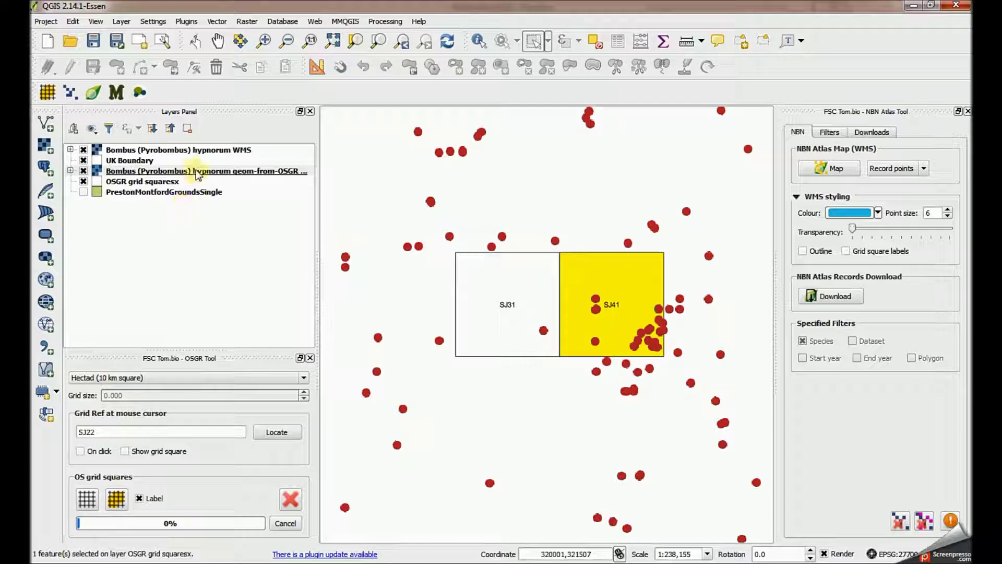
left_click(197, 171)
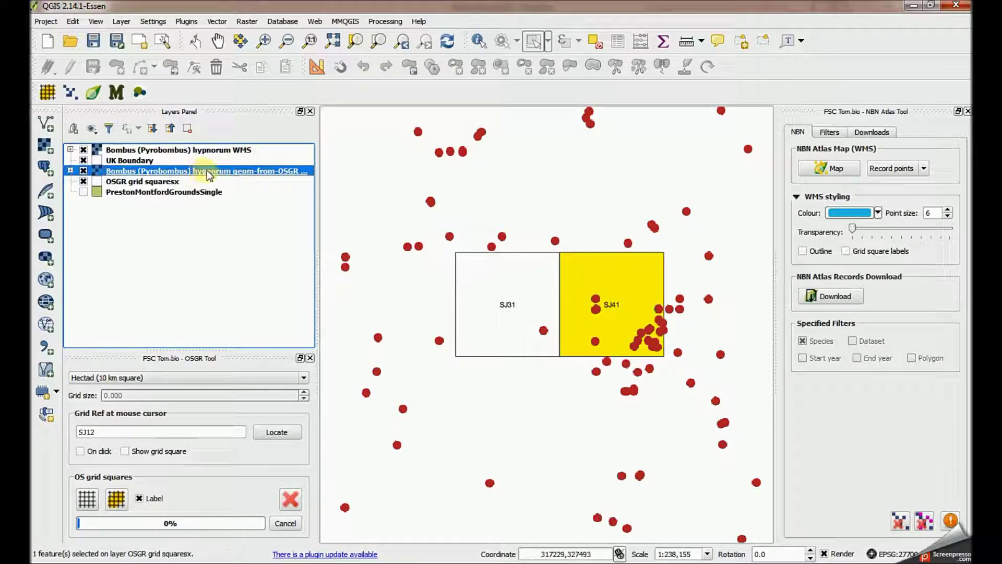
left_click_drag(149, 152, 149, 150)
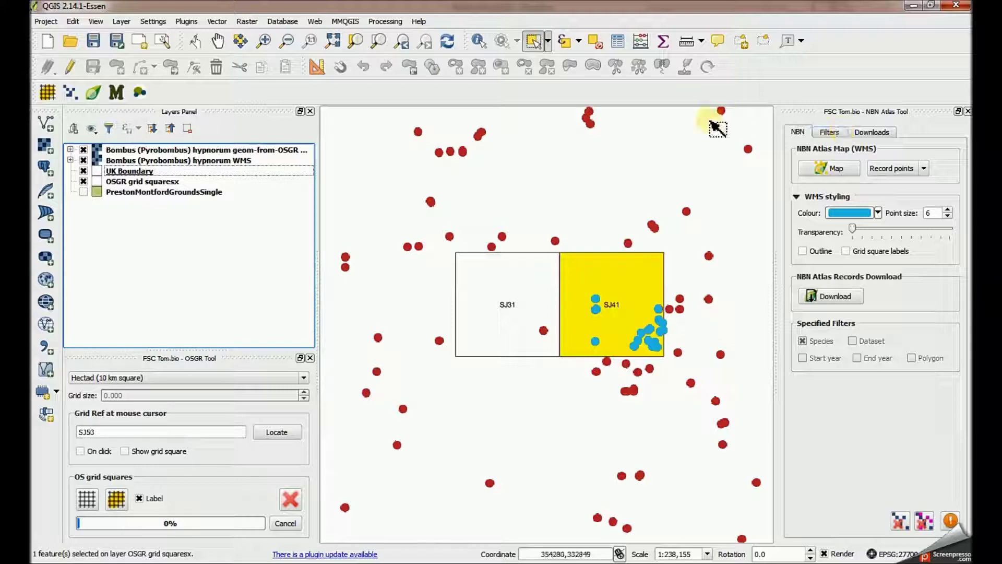
- Create a 5000 m buffer circle around grid reference sj433144 from the Utilities panel, then deselect it
left_click(842, 133)
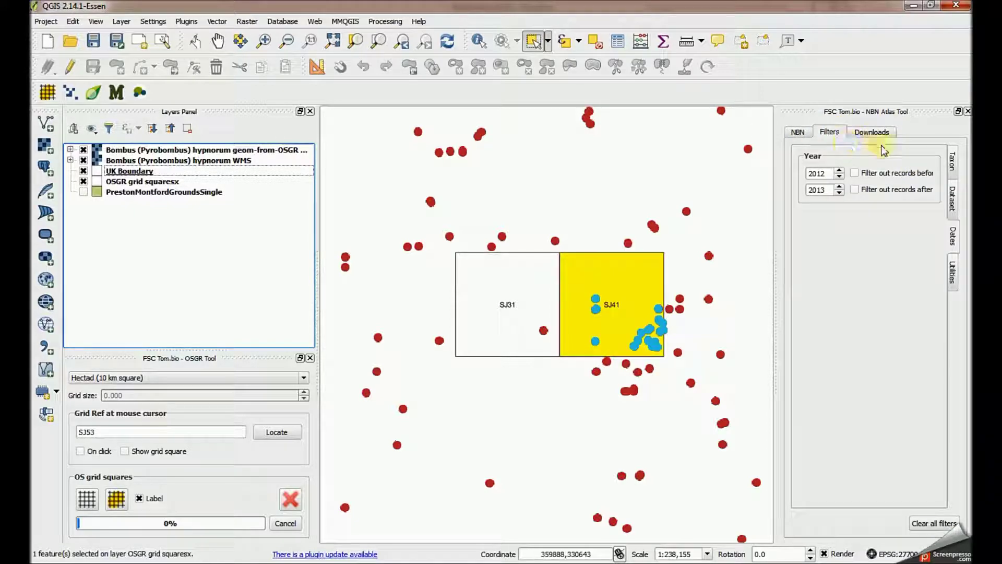
left_click(953, 280)
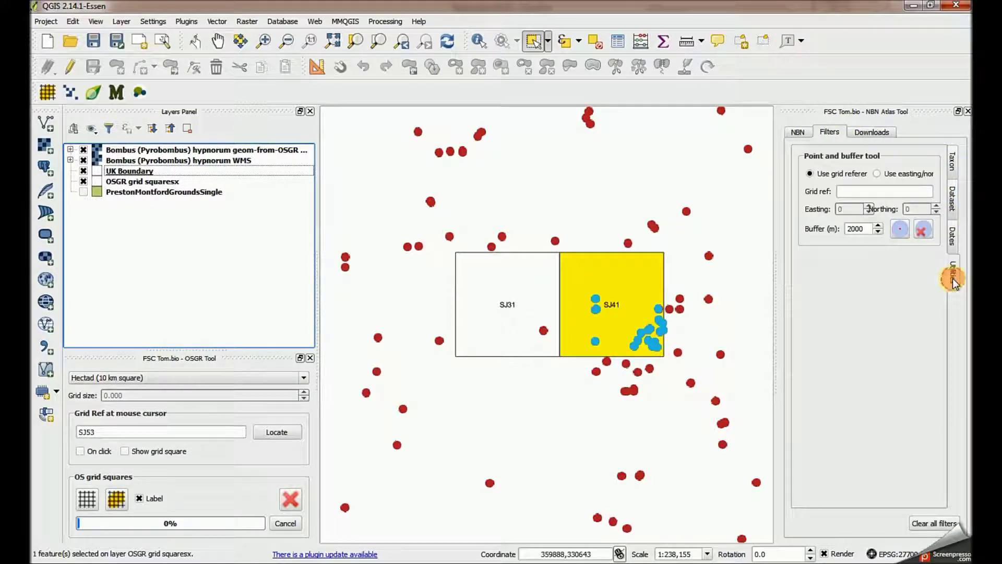
left_click(771, 279)
left_click_drag(771, 281, 703, 296)
left_click(806, 192)
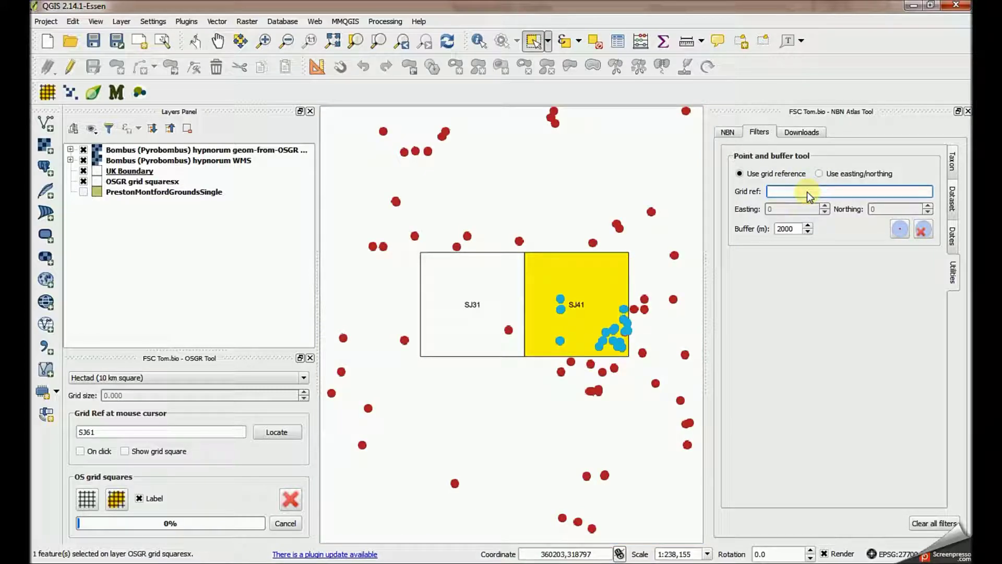
type("sj433144")
left_click(779, 228)
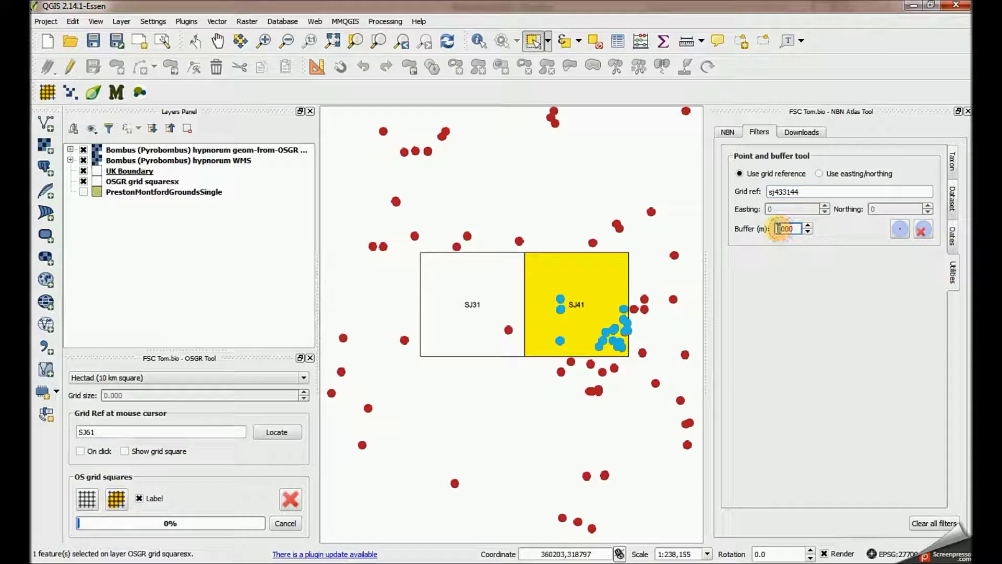
left_click(903, 233)
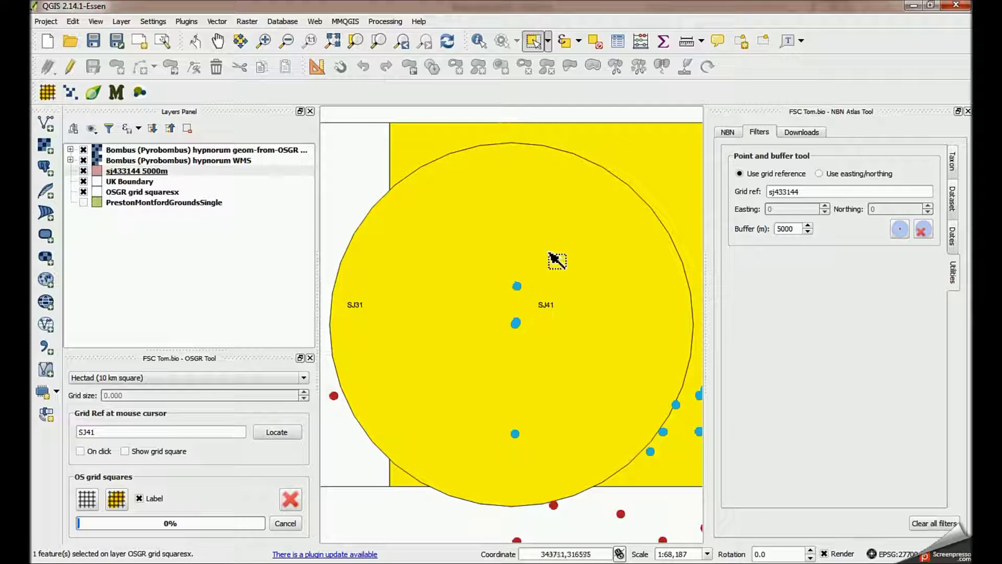
left_click(595, 41)
- Remove the OSGR grid squares layer and the geom-from-OSGR records layer
left_click(290, 498)
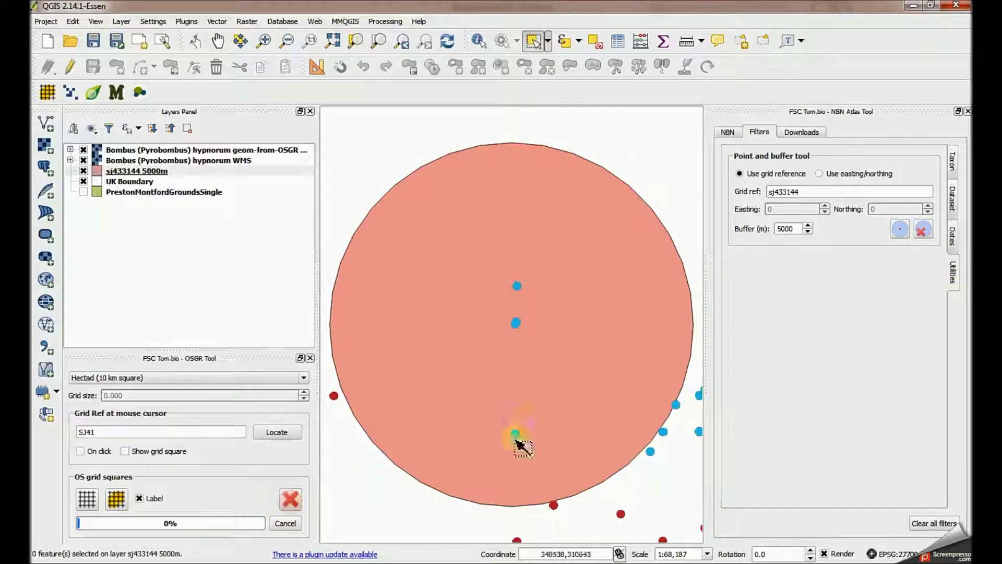
scroll(544, 339, "down", 1)
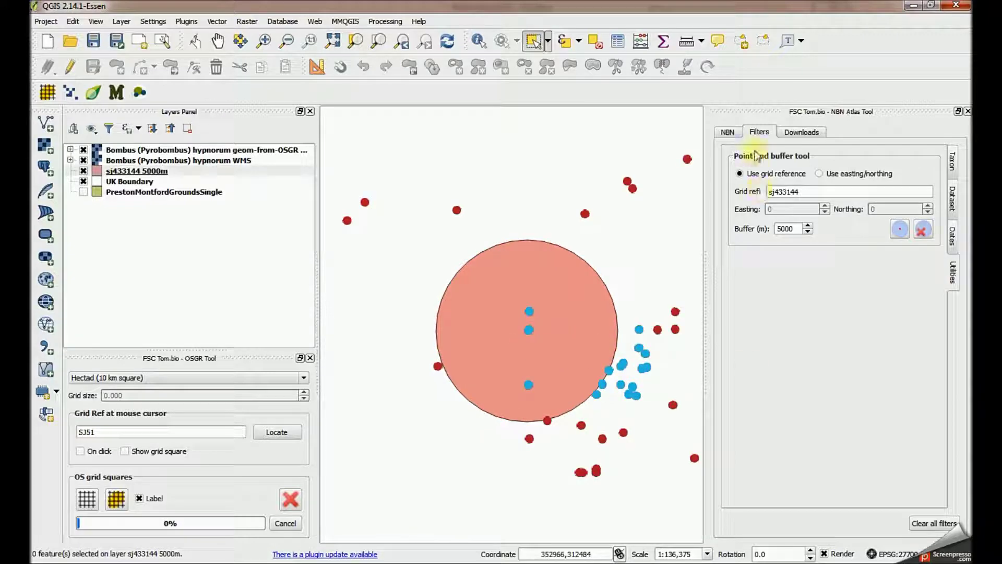
left_click(728, 133)
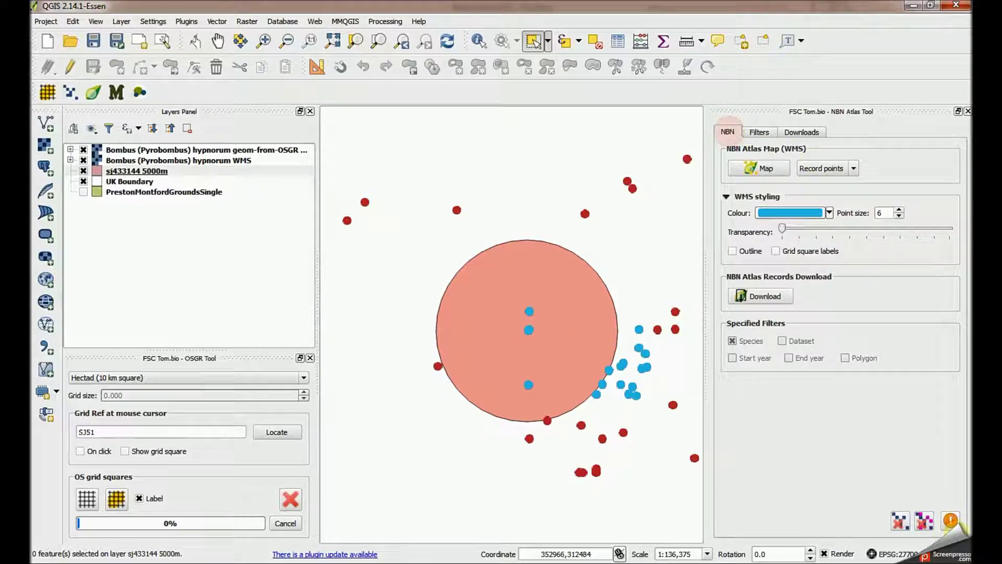
left_click(900, 520)
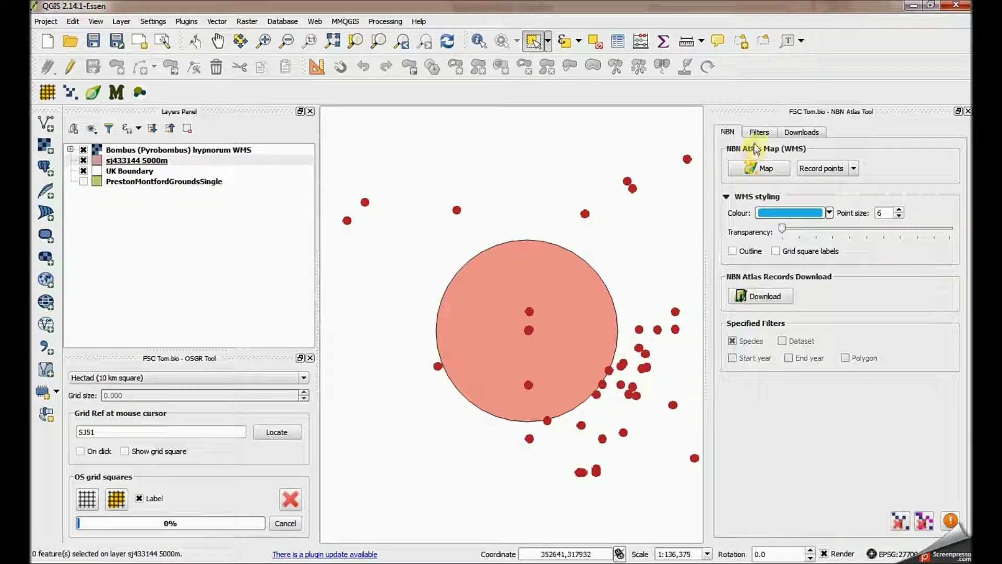
- Map Bombus hypnorum records inside the selected buffer circle and move the new layer above the WMS layer
left_click(533, 44)
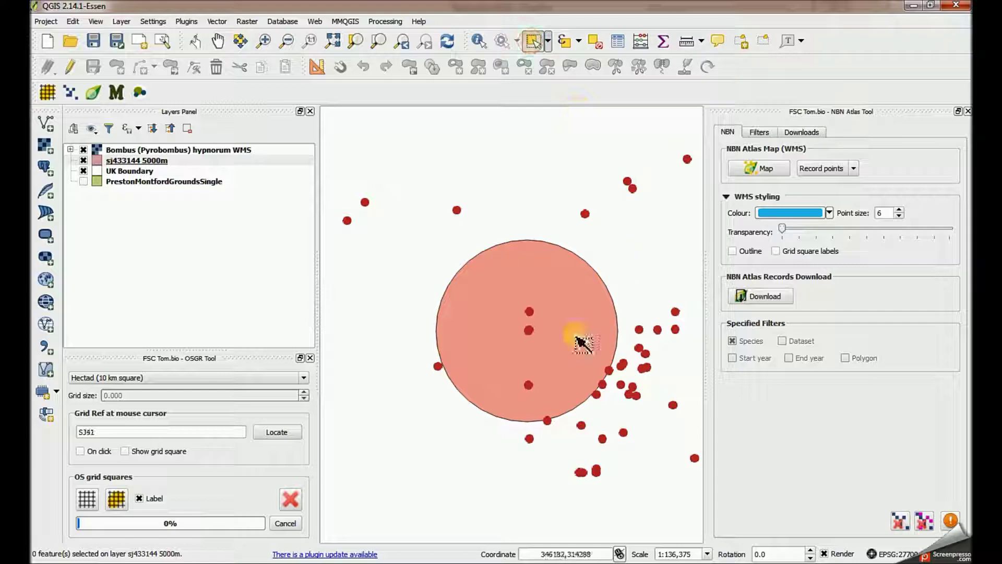
left_click(583, 313)
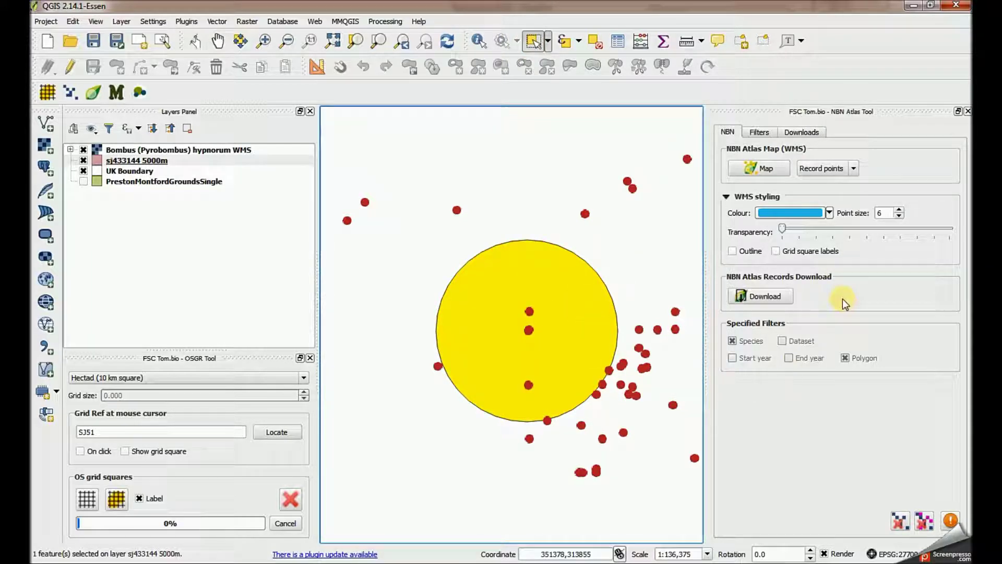
left_click(771, 174)
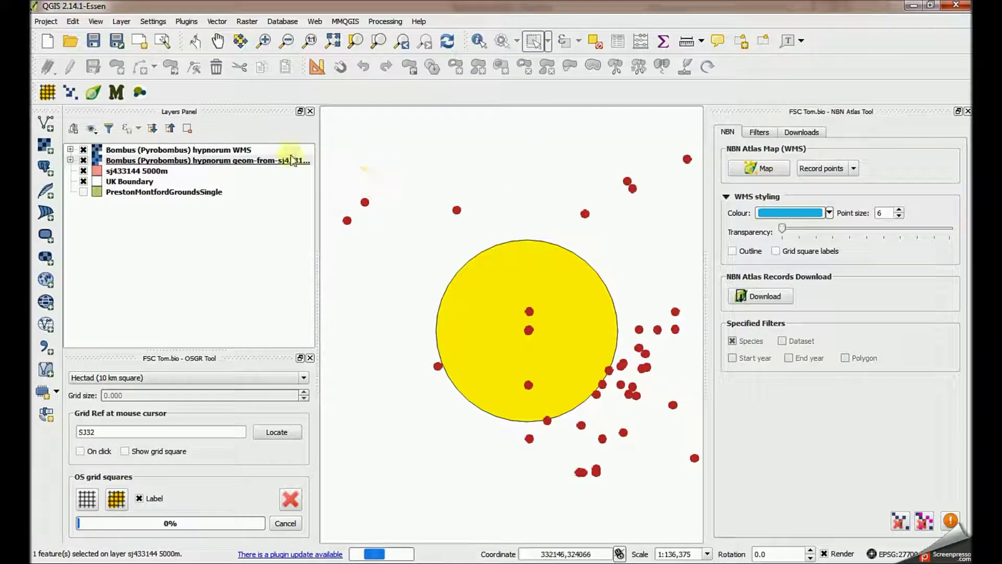
left_click_drag(268, 159, 288, 152)
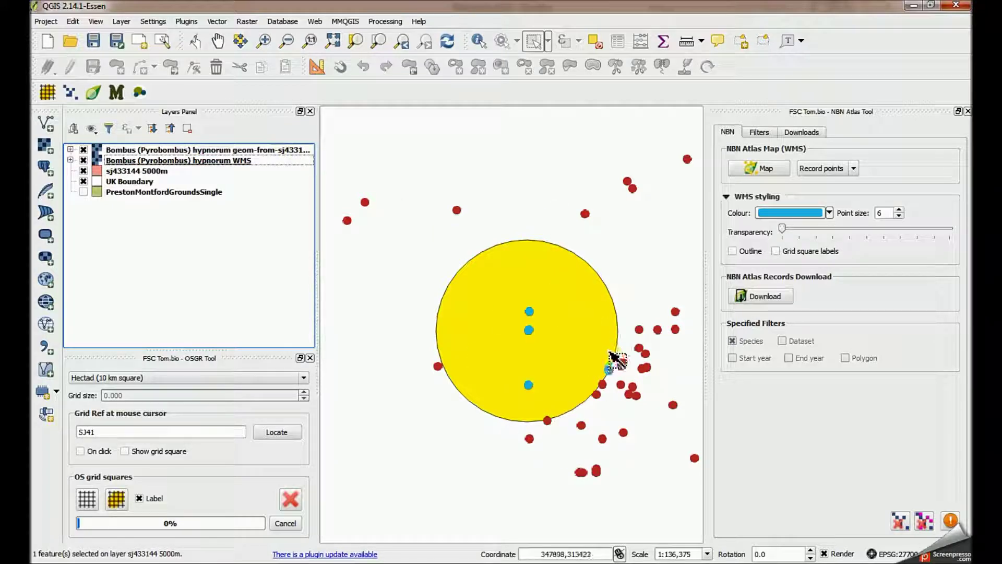
left_click(595, 42)
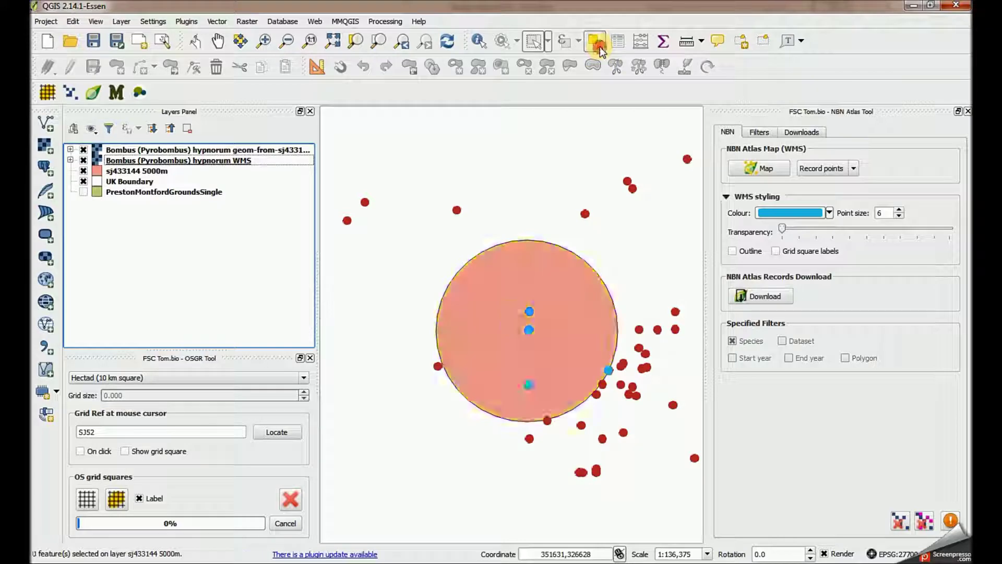
left_click(760, 132)
left_click(952, 204)
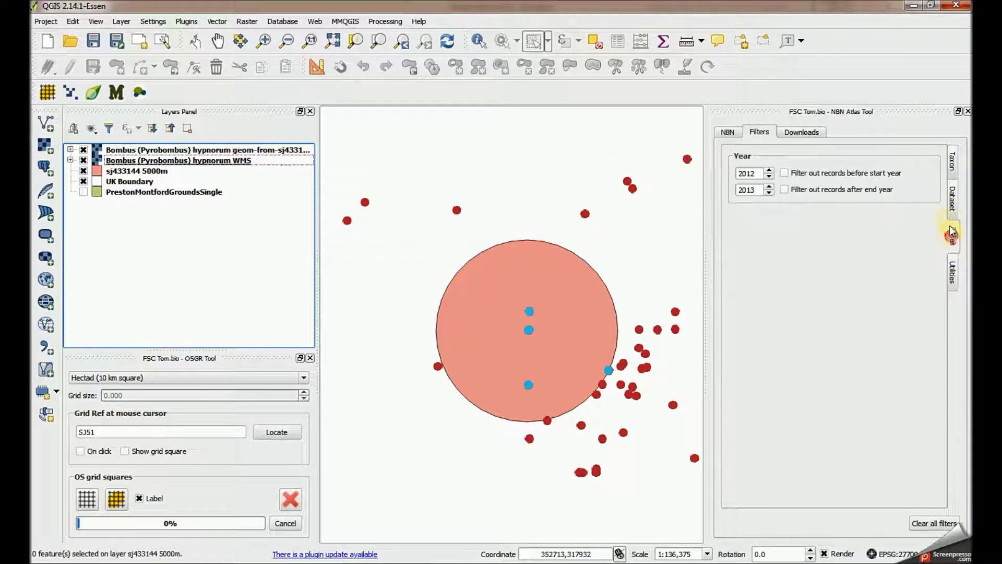
left_click(952, 161)
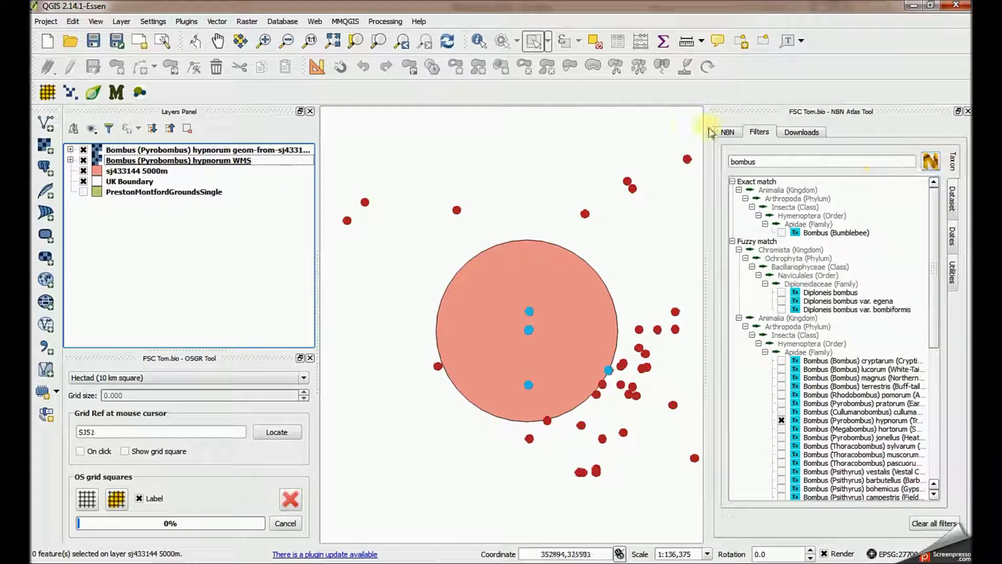
left_click(730, 133)
left_click(766, 298)
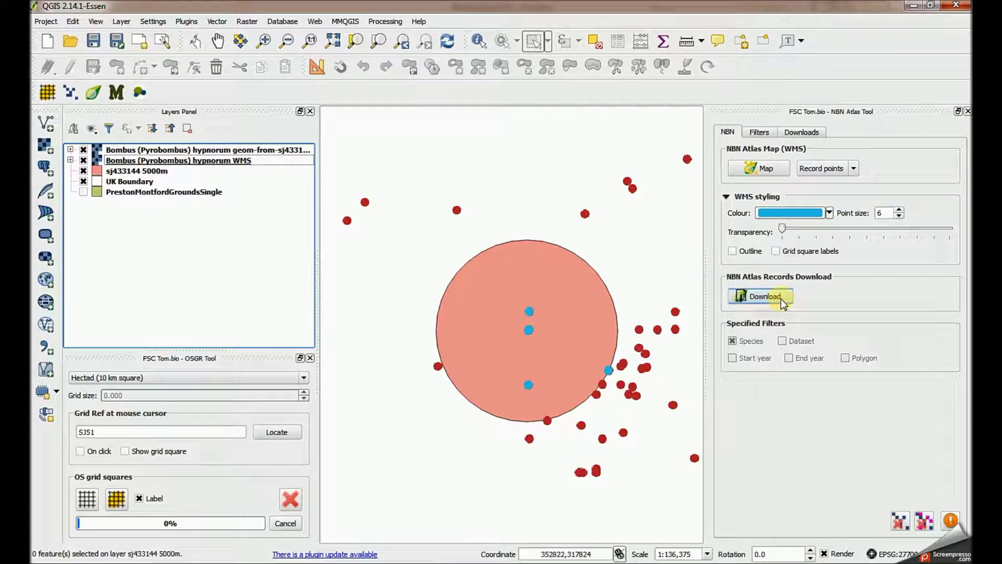
left_click(759, 132)
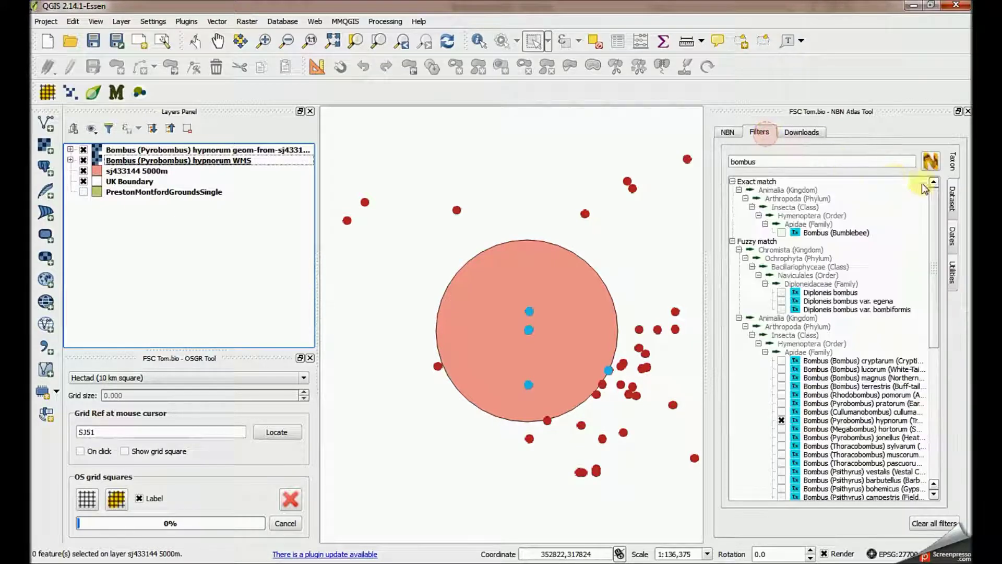
left_click(728, 132)
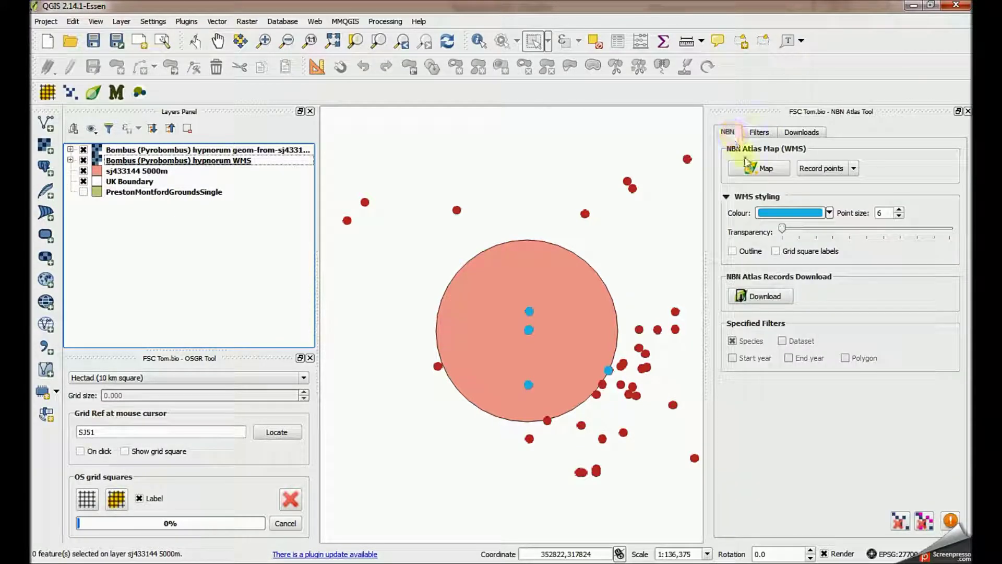